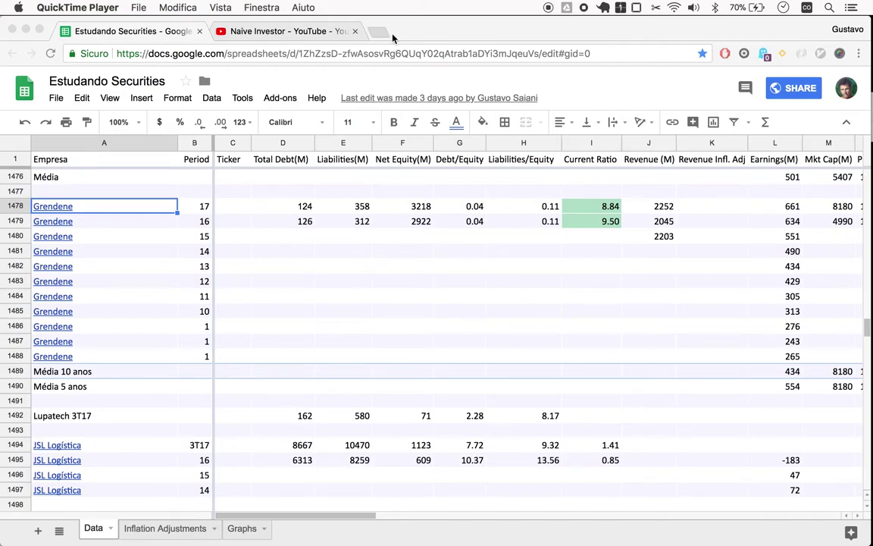
- Close the Naive Investor YouTube tab and bring the Estudando Securities spreadsheet back into view
left_click(305, 32)
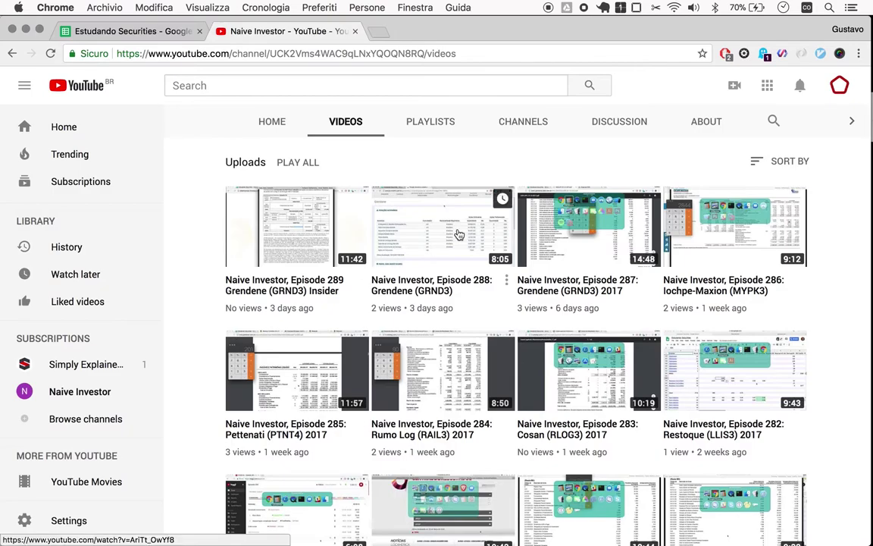
left_click(355, 31)
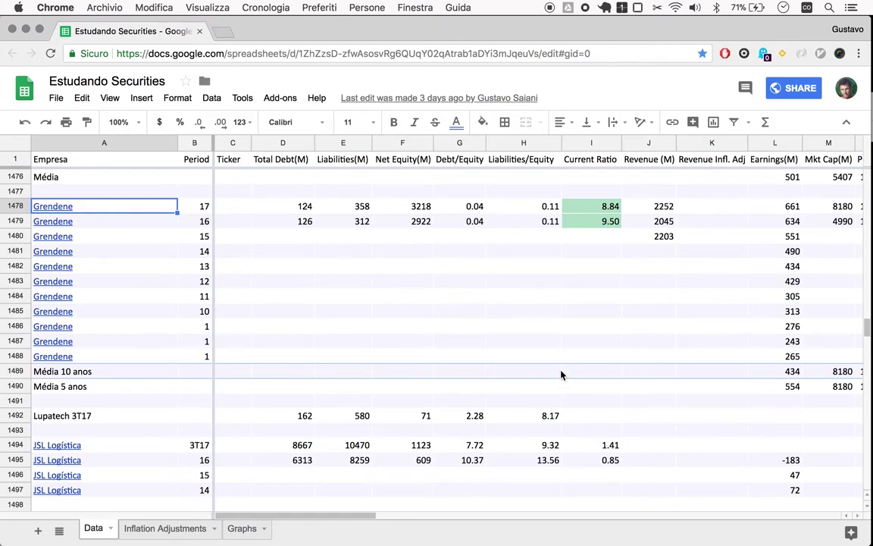
scroll(585, 335, "up", 2)
scroll(585, 335, "right", 10)
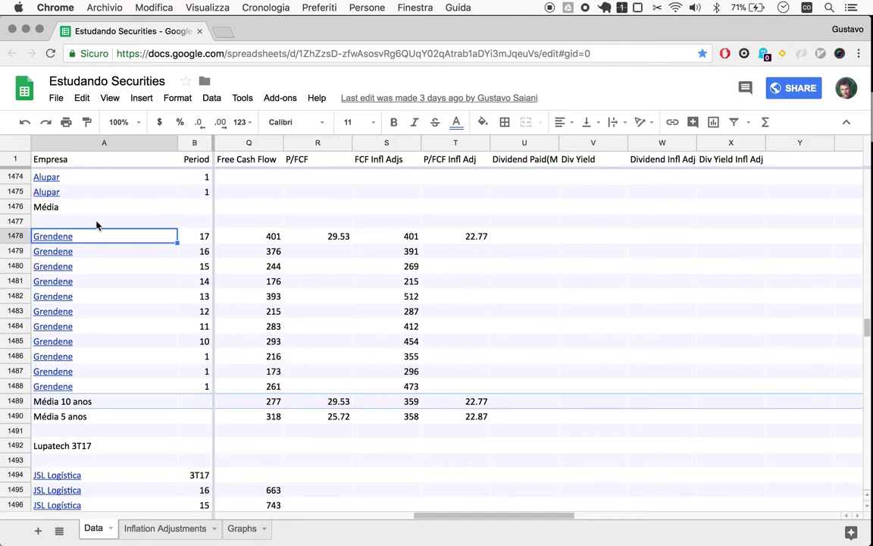
- Open the Grendene investor relations link from cell A1478 in a new tab
mouse_move(55, 236)
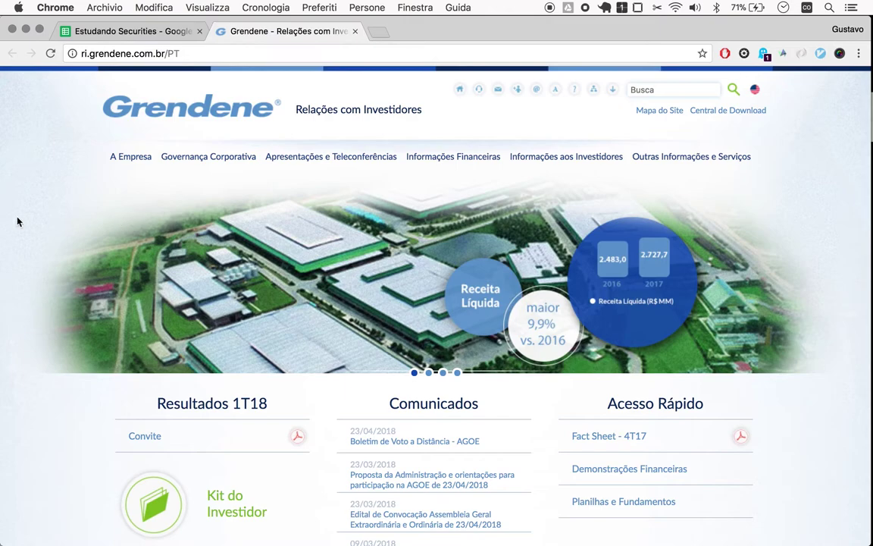
- From Informações Financeiras, open the 31/12/2017 DFP PDF on the Arquivos CVM page
scroll(85, 470, "down", 3)
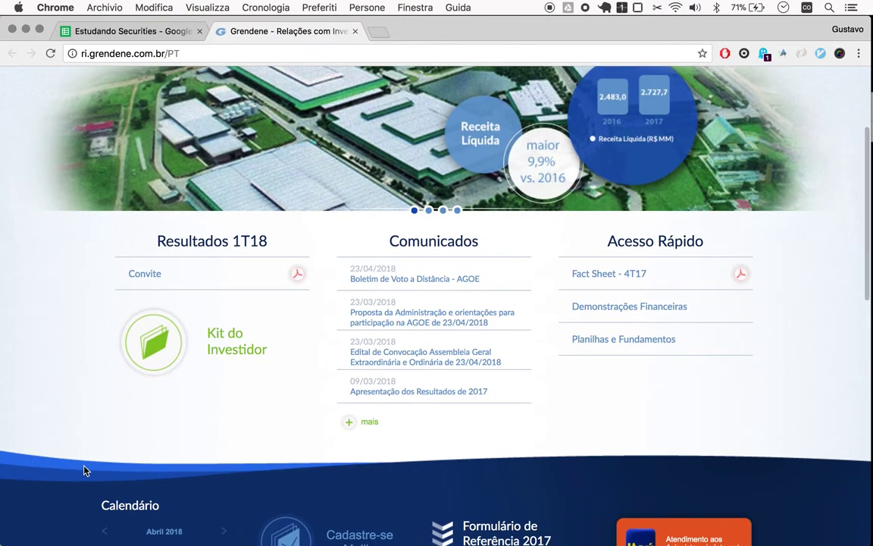
scroll(83, 470, "up", 3)
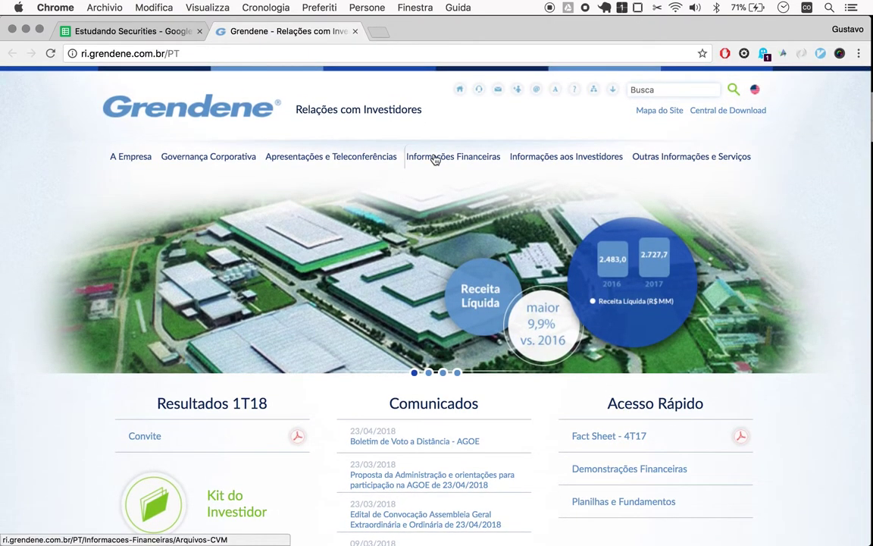
left_click(435, 158)
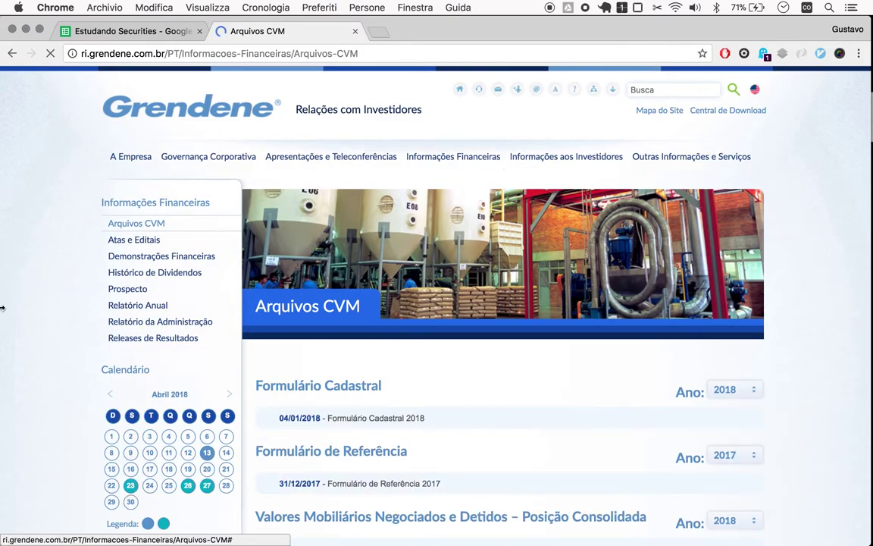
scroll(25, 372, "down", 4)
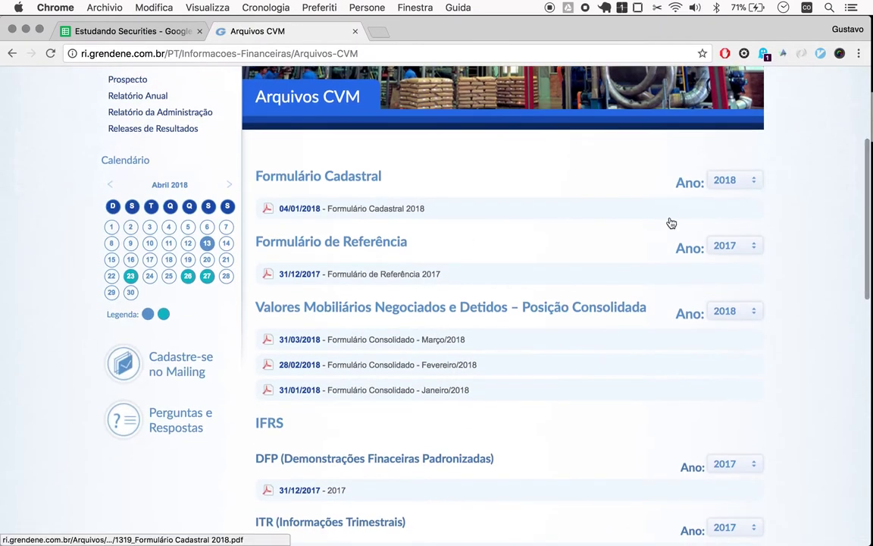
scroll(683, 433, "down", 3)
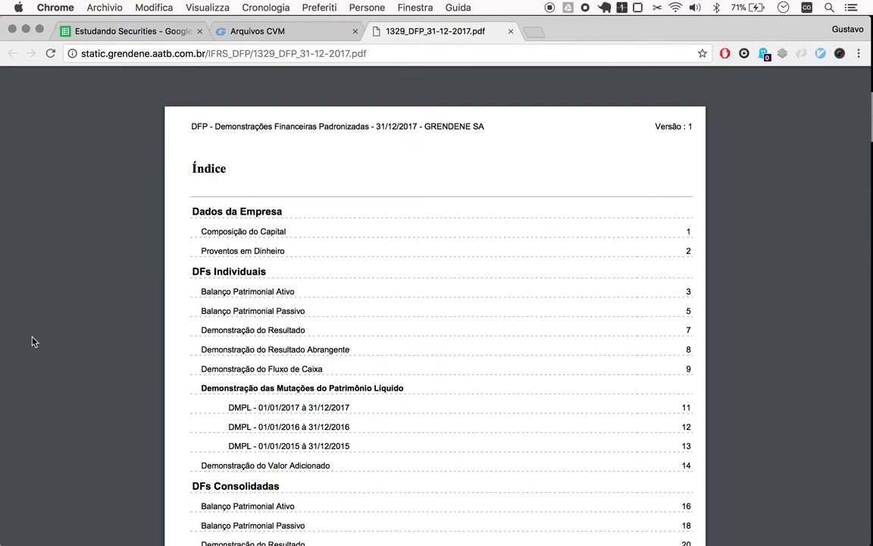
- Jump to page 22 of the 2017 DFP and scroll through the consolidated income statement
scroll(119, 404, "down", 3)
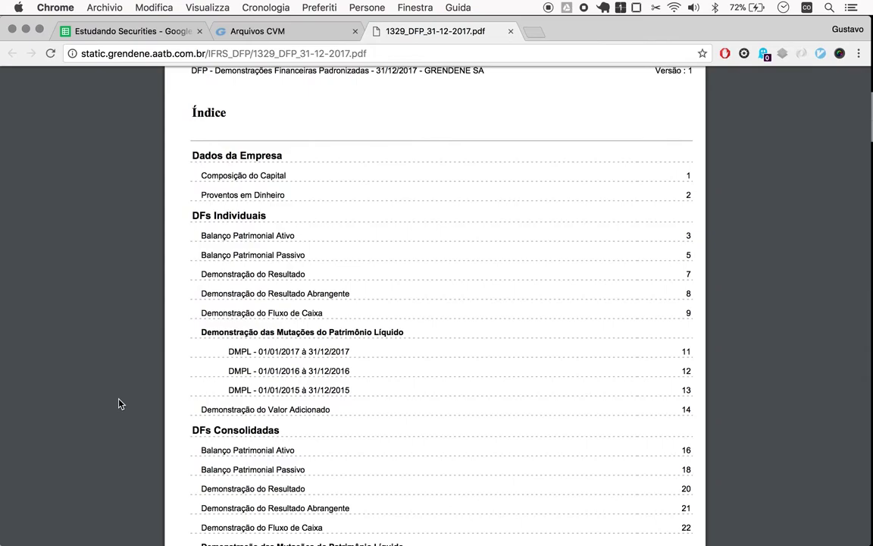
scroll(120, 404, "down", 20)
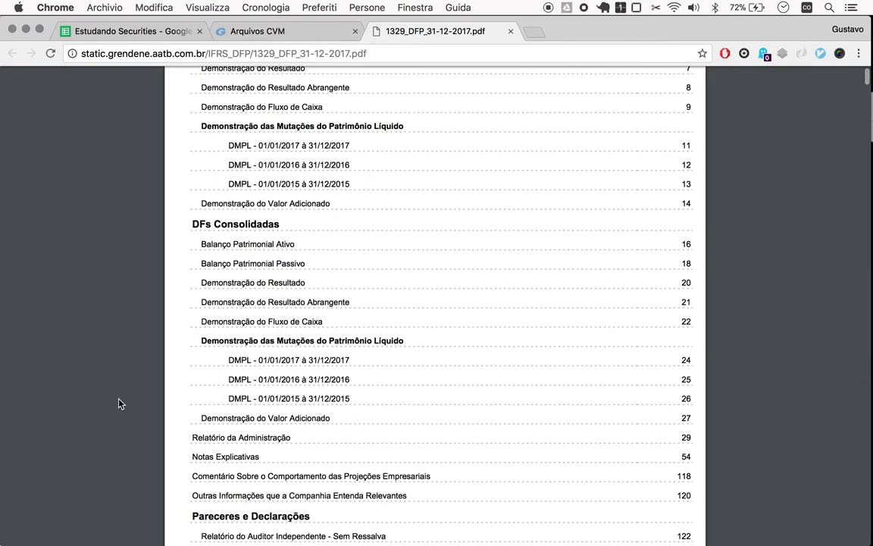
scroll(120, 404, "up", 5)
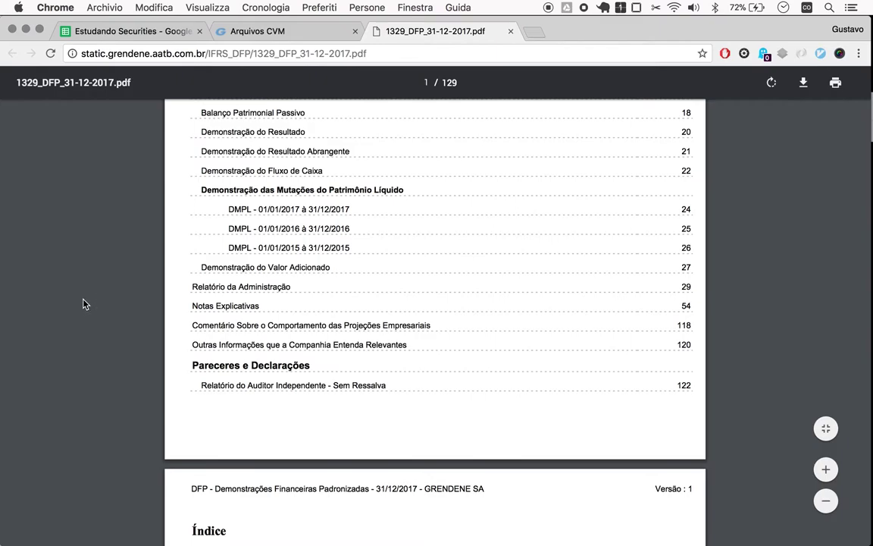
type("22")
key("Return")
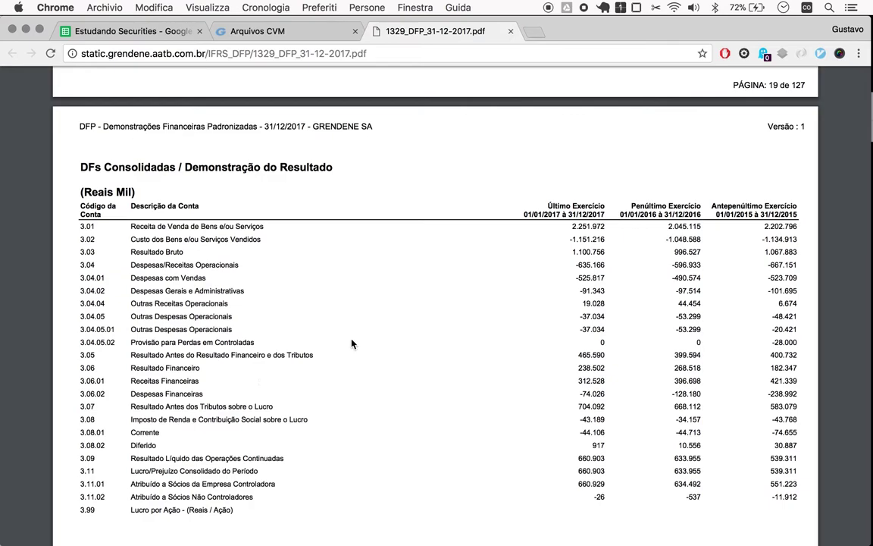
scroll(348, 341, "down", 2)
scroll(348, 340, "down", 3)
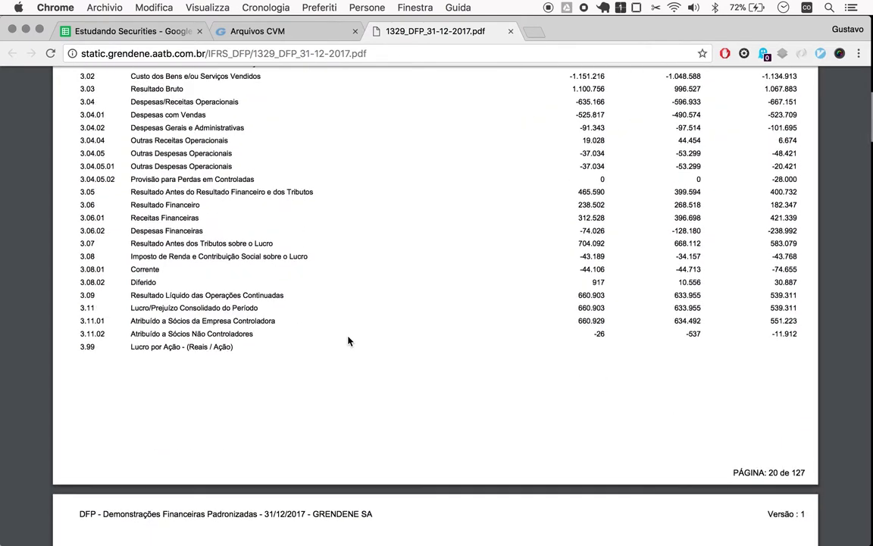
scroll(347, 340, "down", 4)
scroll(347, 341, "down", 1)
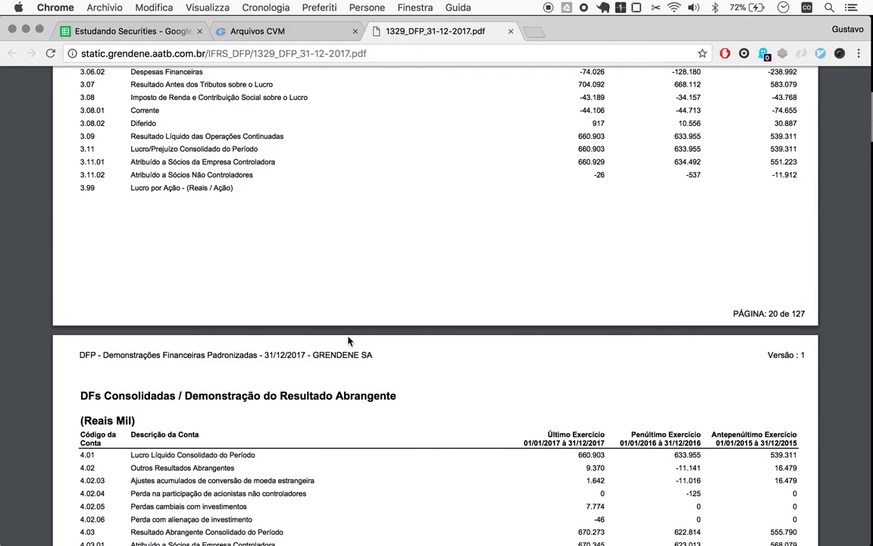
- Scroll to the cash-flow rows for Dividendos pagos and Juros sobre o capital próprio pagos
scroll(455, 200, "up", 5)
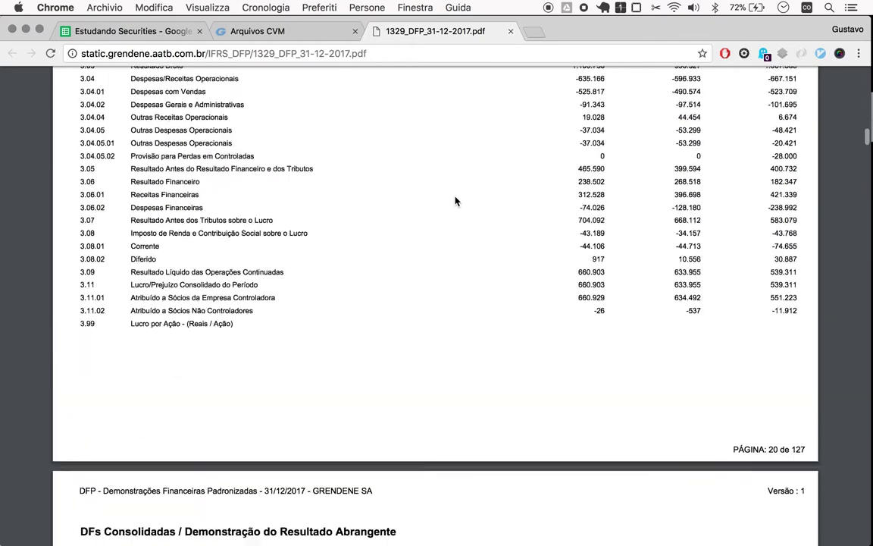
scroll(454, 200, "down", 20)
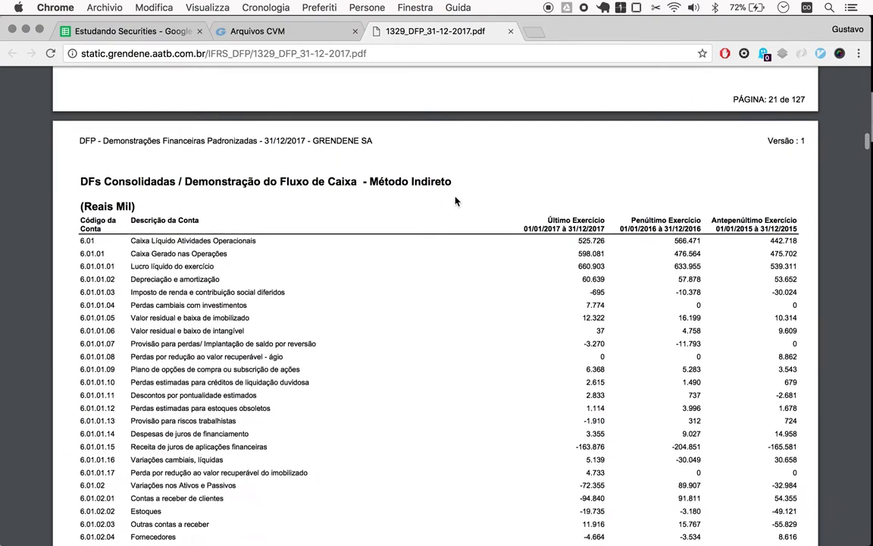
scroll(455, 200, "down", 2)
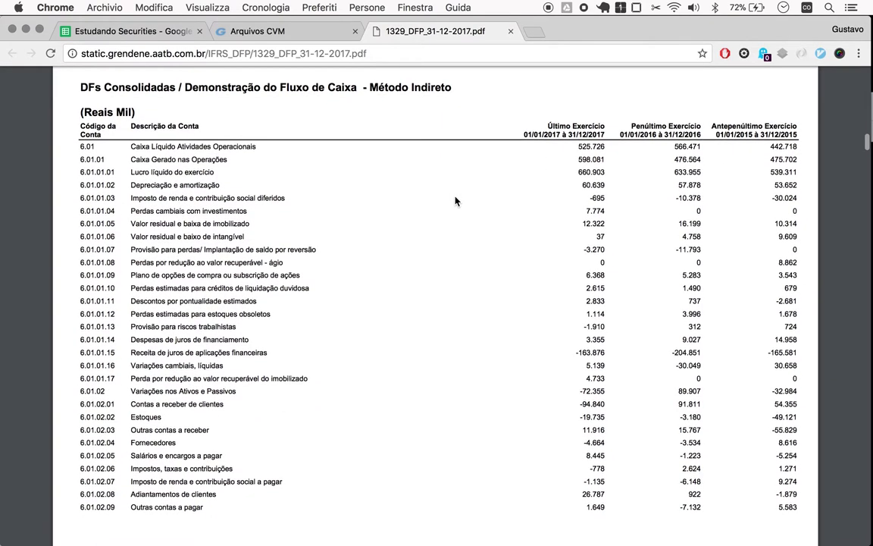
scroll(455, 200, "down", 3)
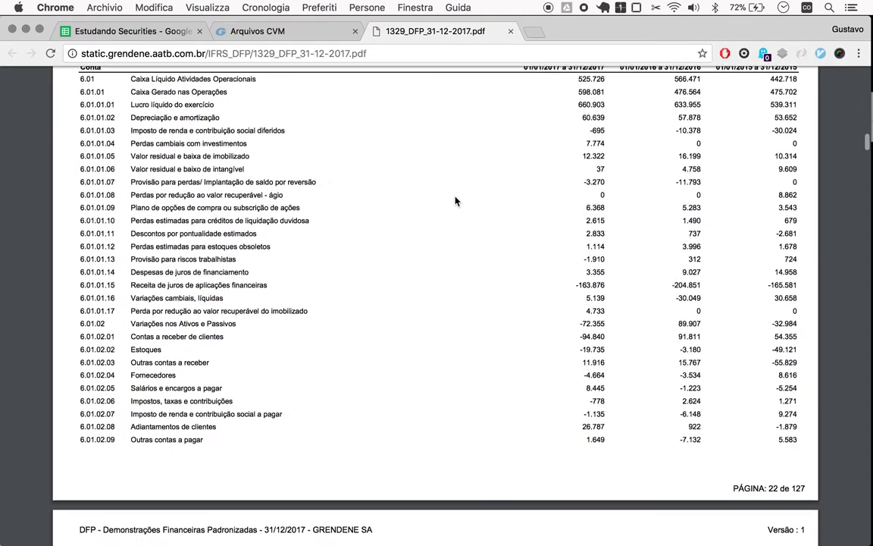
scroll(455, 200, "down", 15)
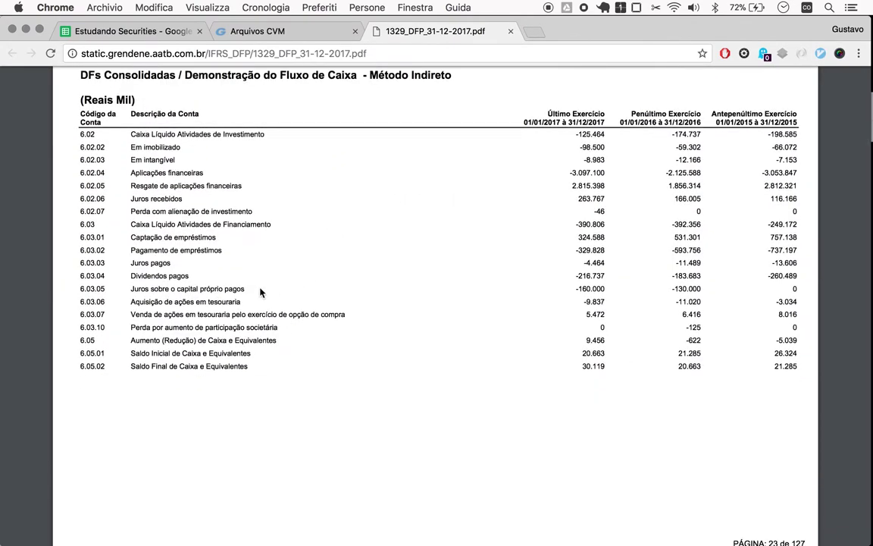
scroll(244, 269, "down", 2)
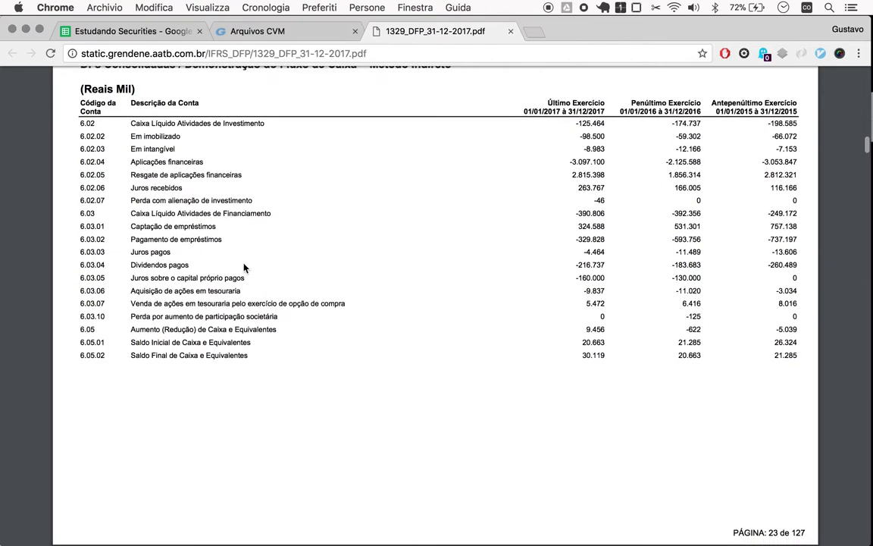
scroll(244, 268, "down", 5)
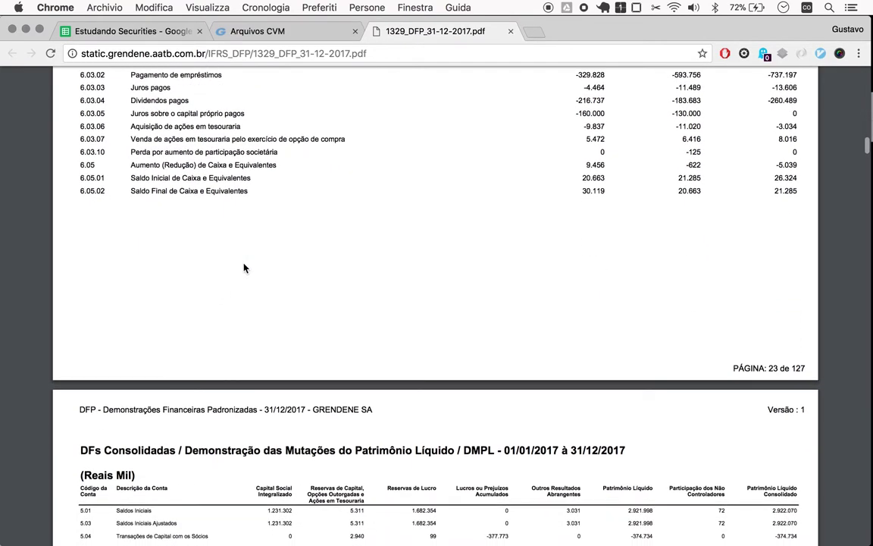
scroll(244, 268, "down", 2)
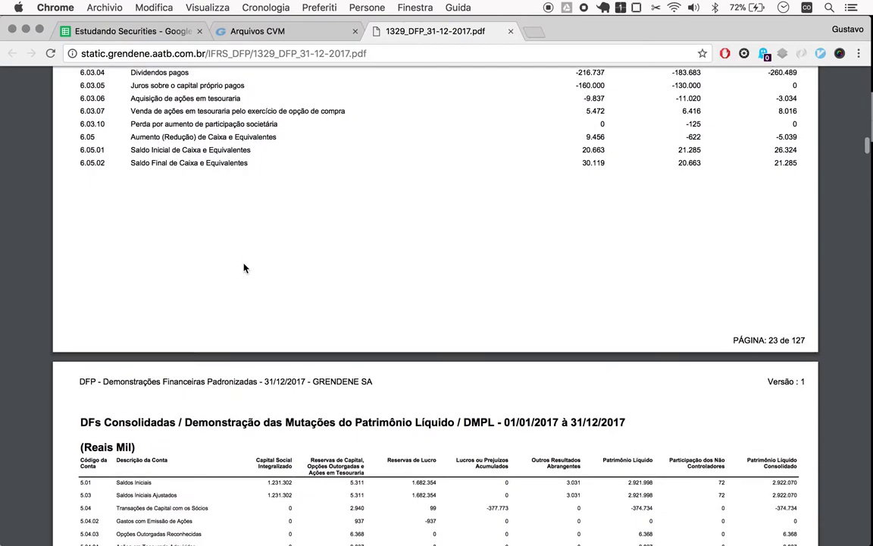
scroll(592, 179, "up", 3)
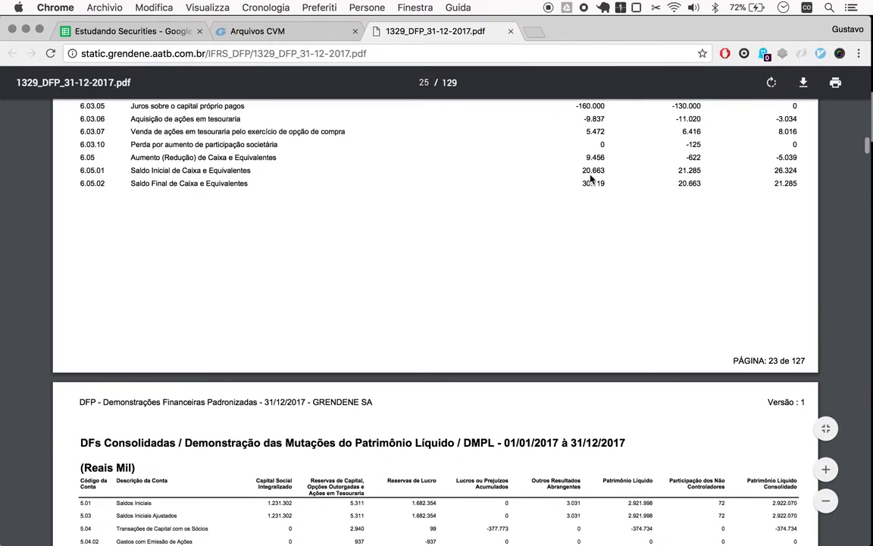
scroll(592, 179, "down", 1)
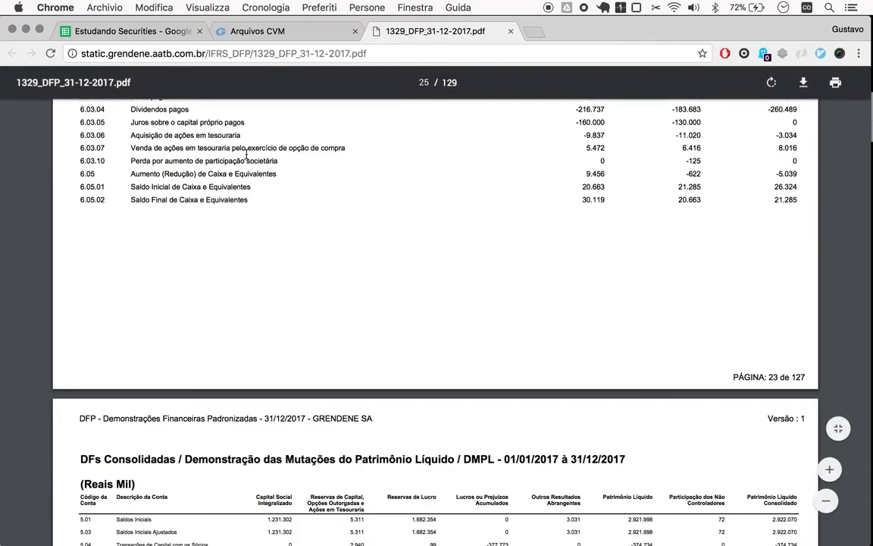
key("super+Tab")
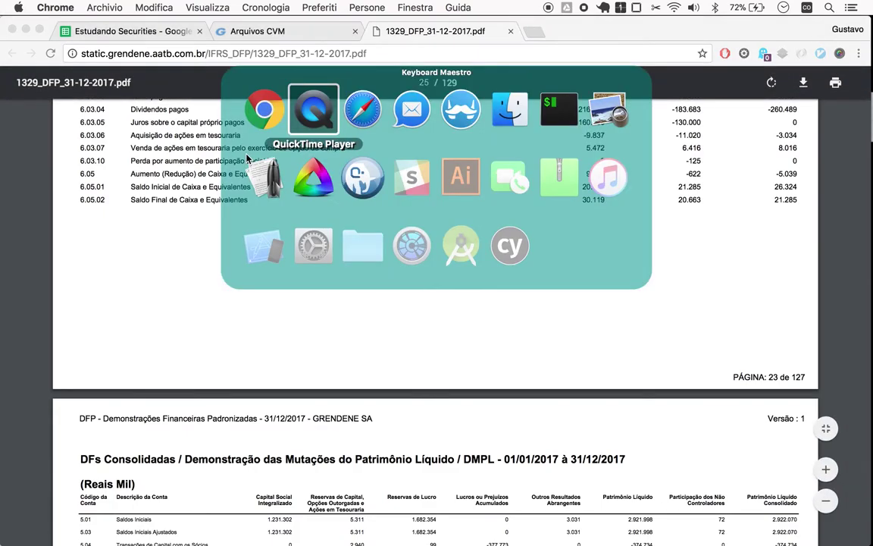
- In Calculator, add 217 and 160 for the 2017 payouts and copy the 377 total
key("Escape")
key("super+space")
type("cal")
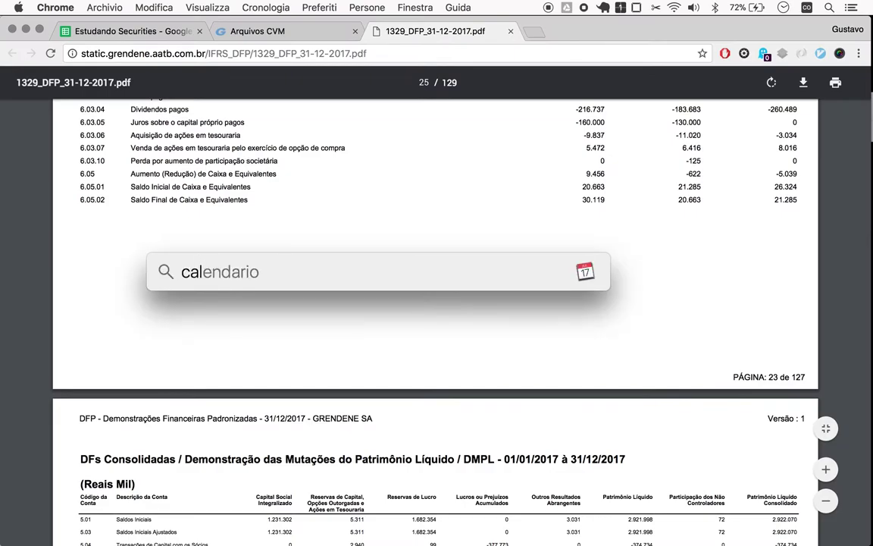
type("co")
key("Return")
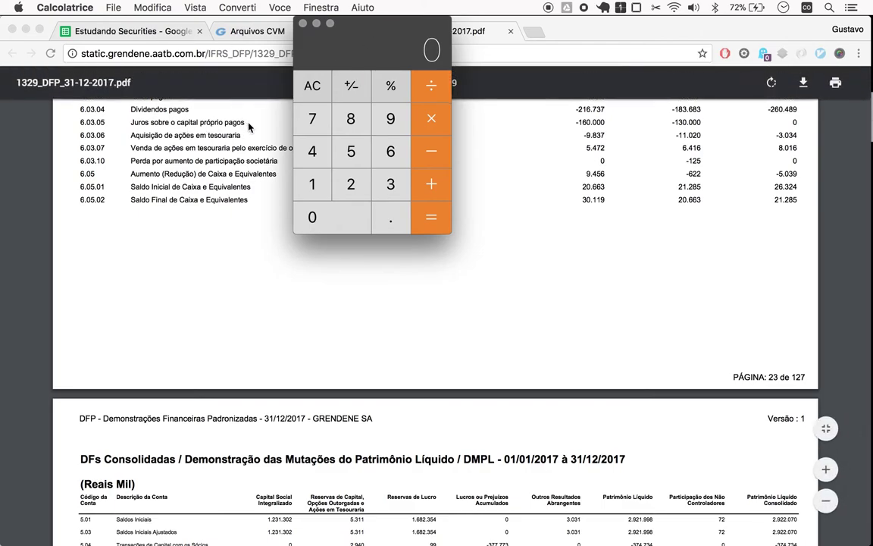
type("217")
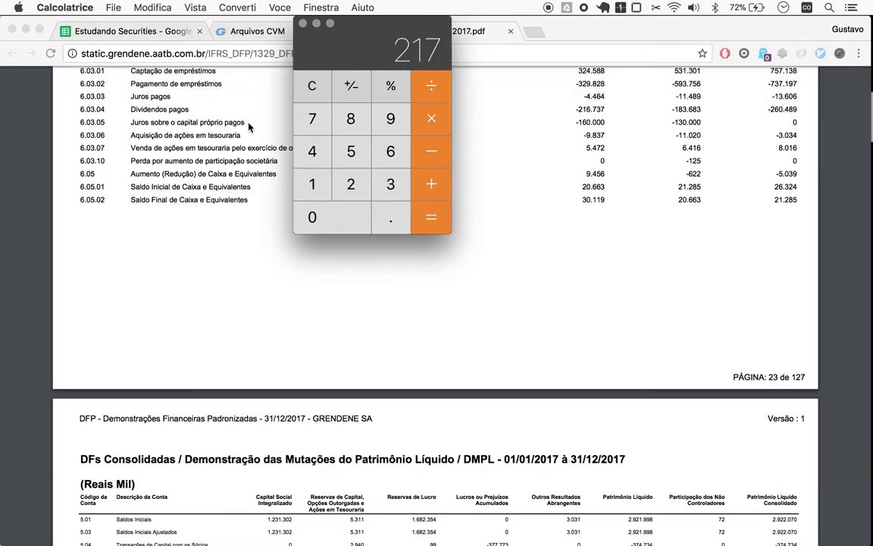
type("+160")
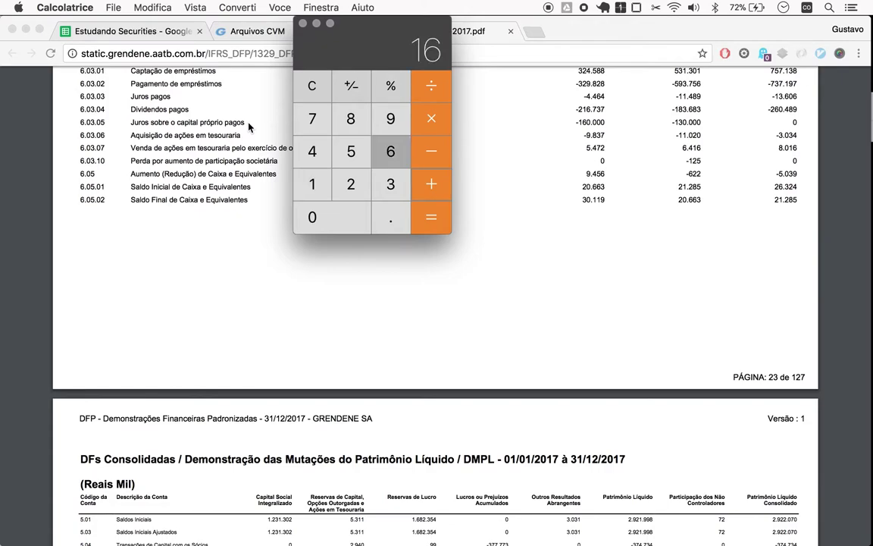
key("Return")
key("super+c")
- Enter 377 as Grendene's period-17 dividends paid in cell U1478
left_click(248, 128)
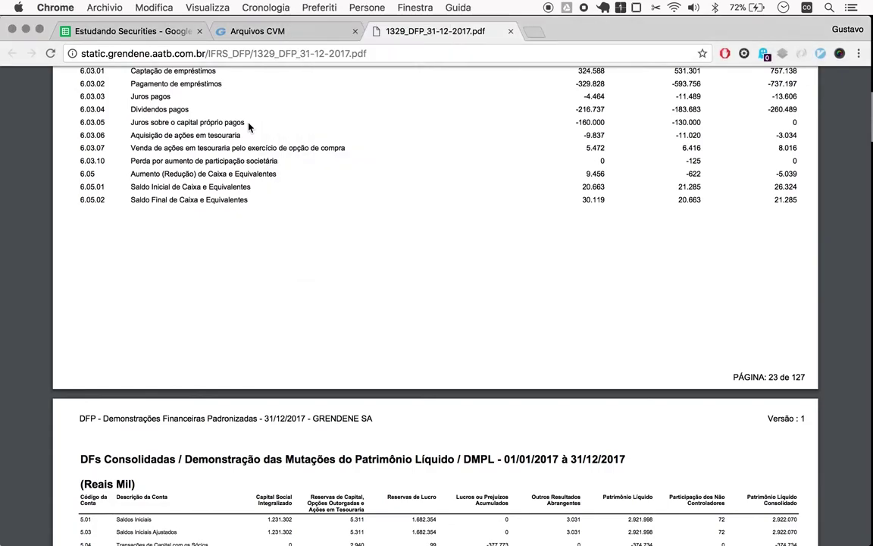
key("super+1")
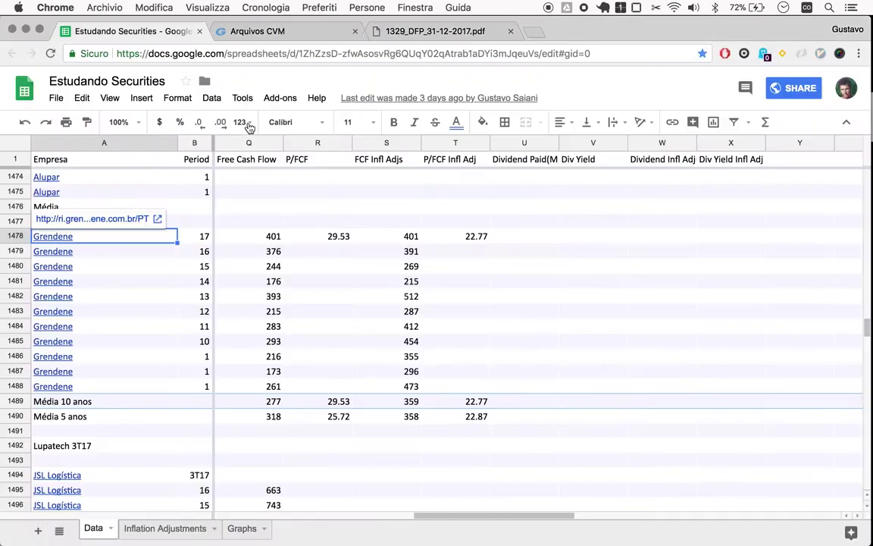
left_click(523, 236)
type("377")
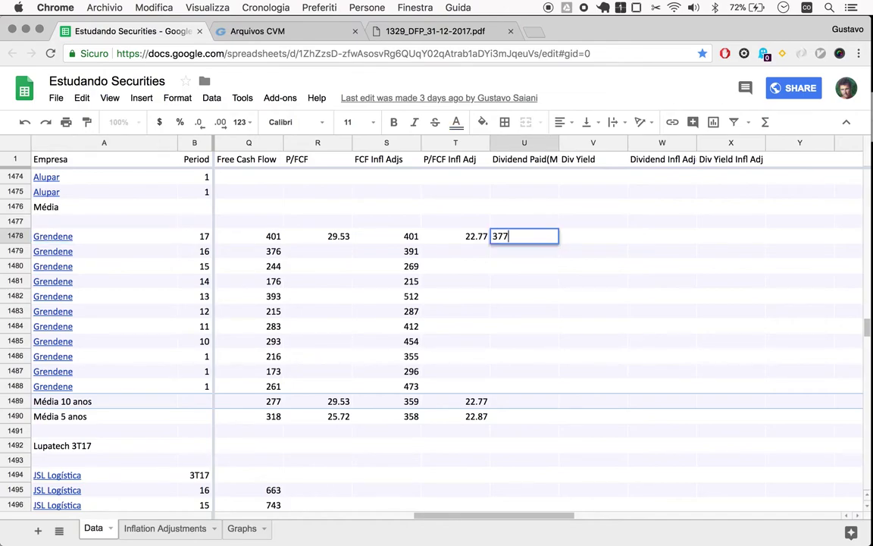
key("Return")
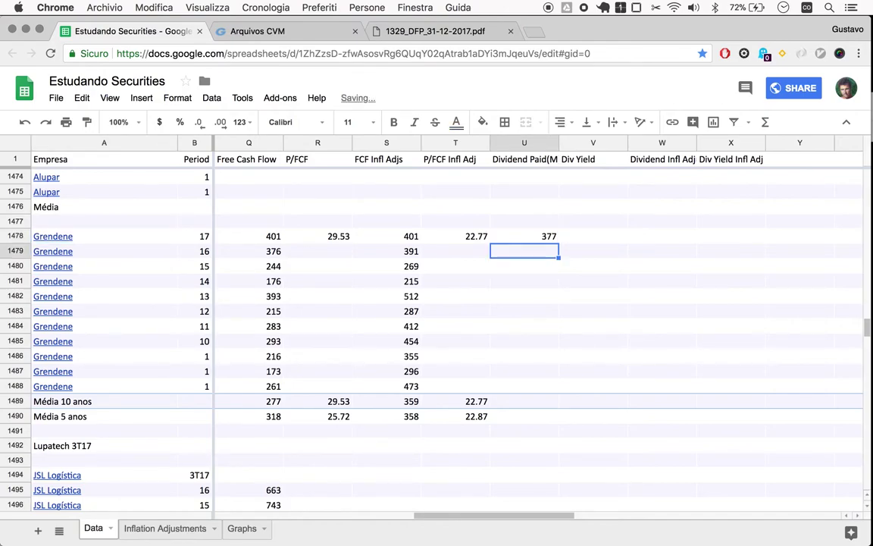
- Enter 195 and 274 as period-16 and period-15 dividends, reading them from the DFP
key("super+3")
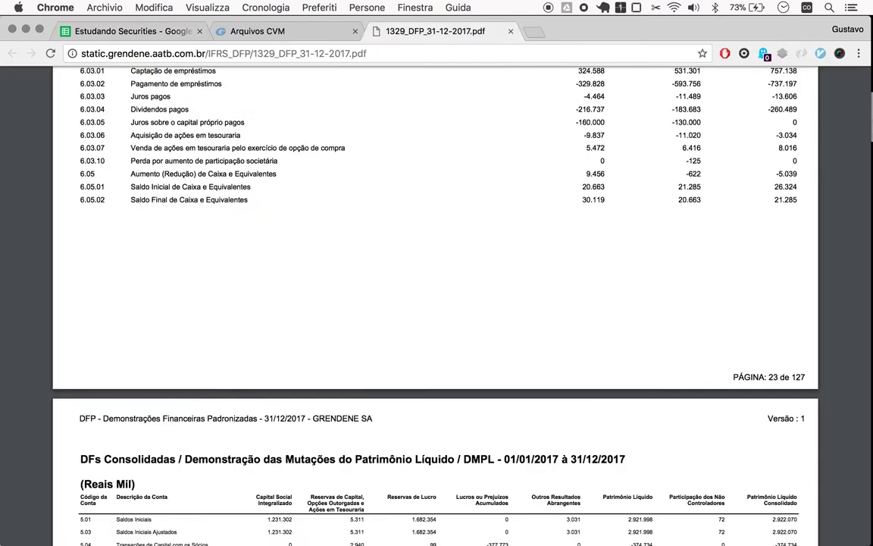
scroll(512, 182, "down", 2)
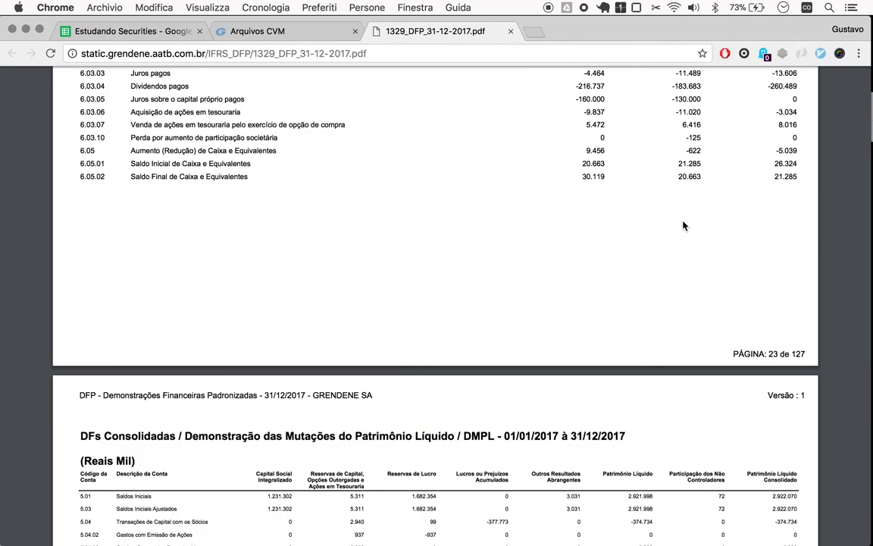
key("ctrl+Tab")
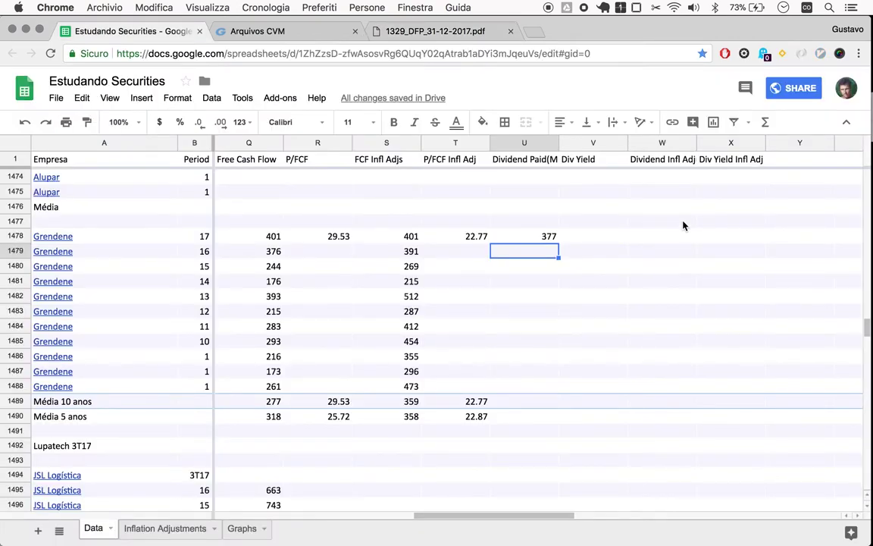
type("195")
key("Return")
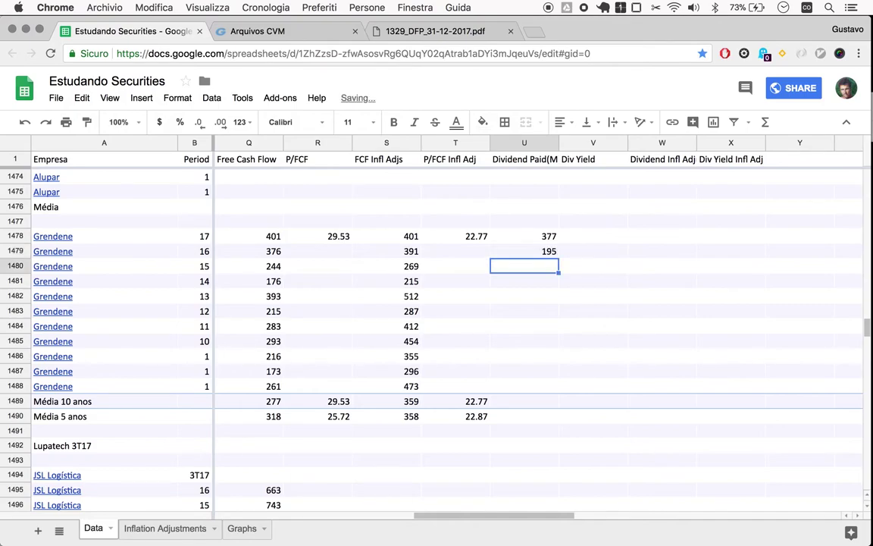
key("ctrl+shift+Tab")
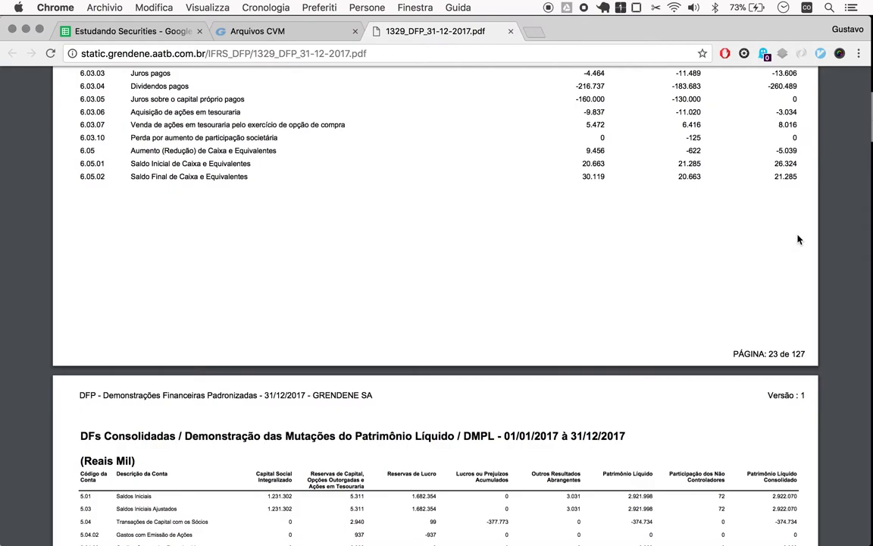
key("ctrl+Tab")
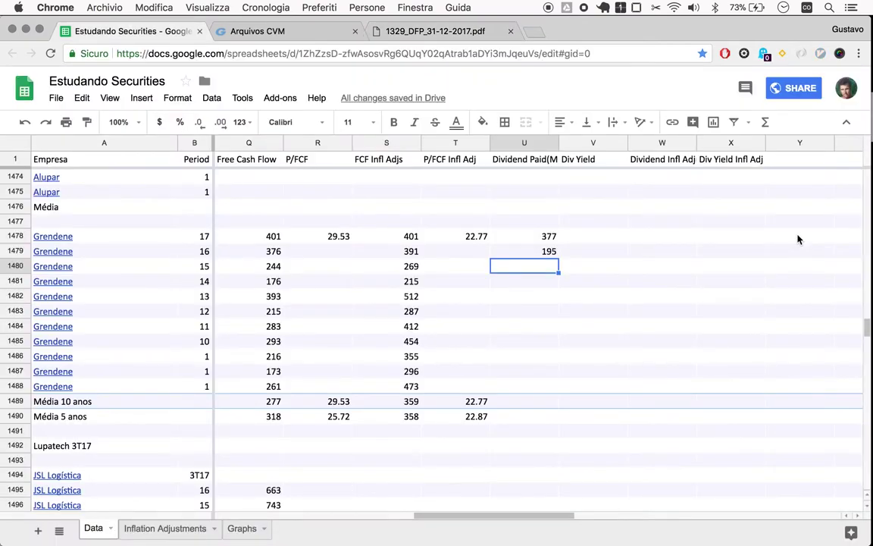
type("274")
key("Return")
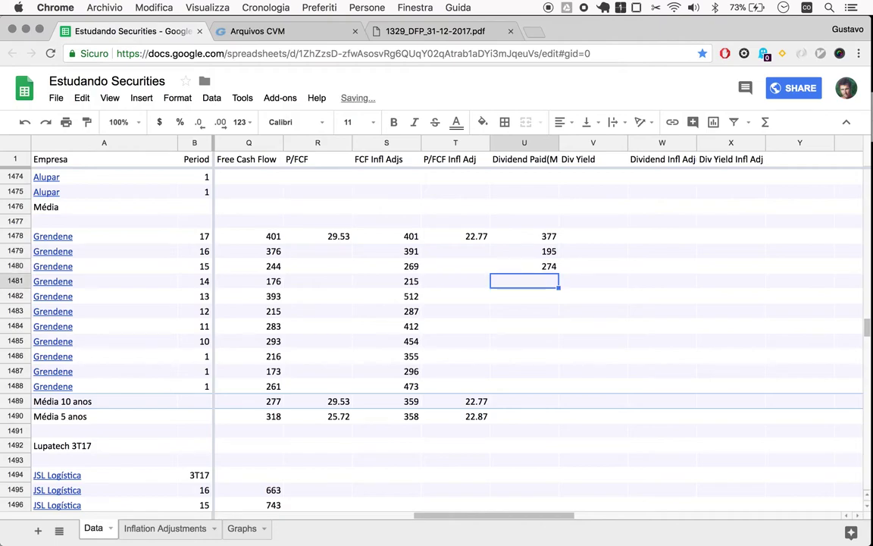
- Close the 2017 DFP report and return to the Arquivos CVM filings page
key("ctrl+shift+Tab")
key("ctrl+w")
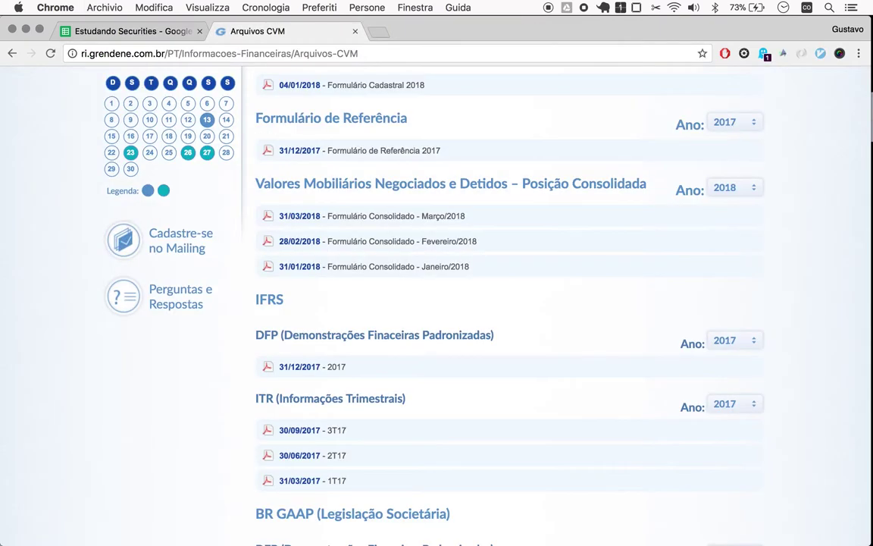
key("ctrl+shift+Tab")
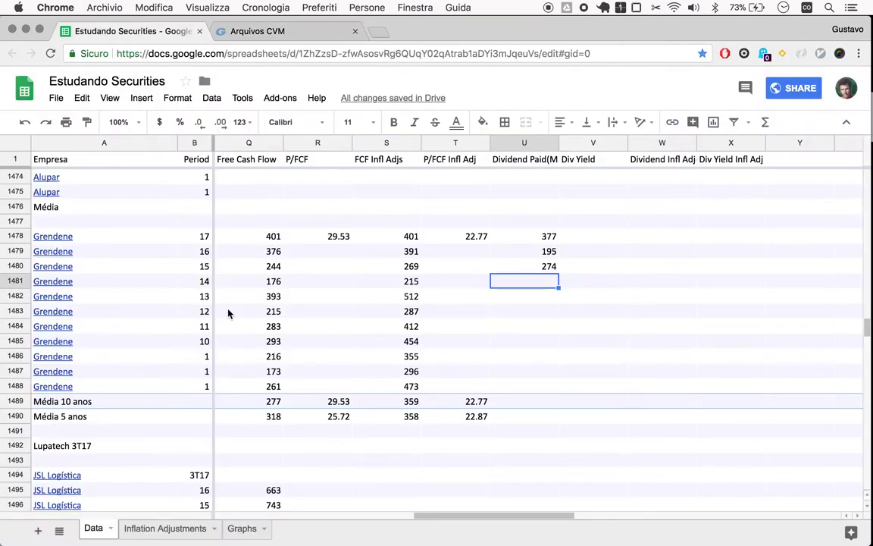
key("ctrl+Tab")
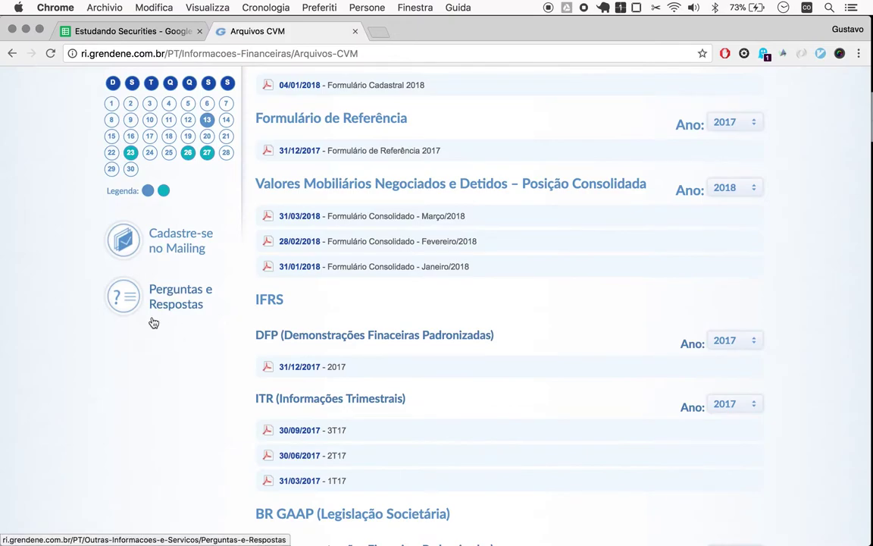
- Open Grendene's 2014 DFP PDF and jump to its consolidated cash-flow statement
left_click(735, 344)
left_click(728, 374)
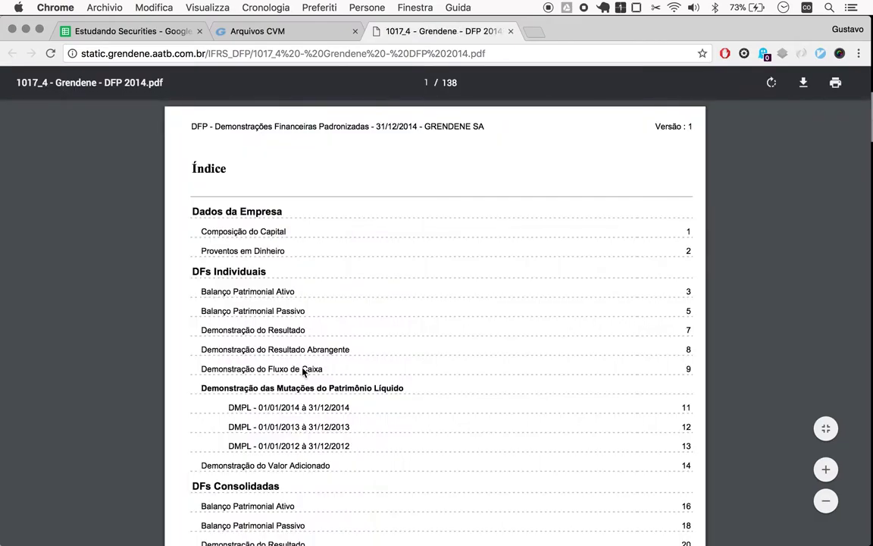
scroll(405, 439, "down", 5)
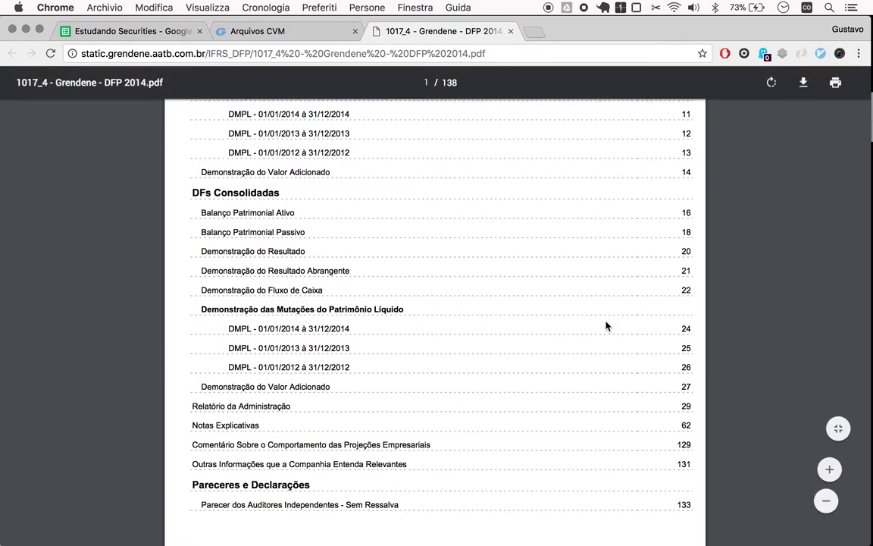
left_click(606, 326)
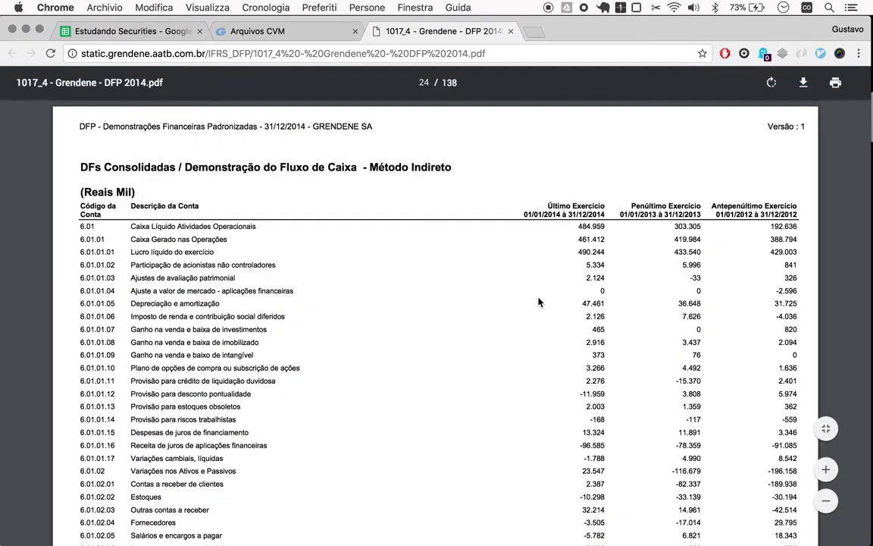
- Scroll to the Dividendos pagos row showing 2014, 2013 and 2012 figures
scroll(539, 302, "down", 10)
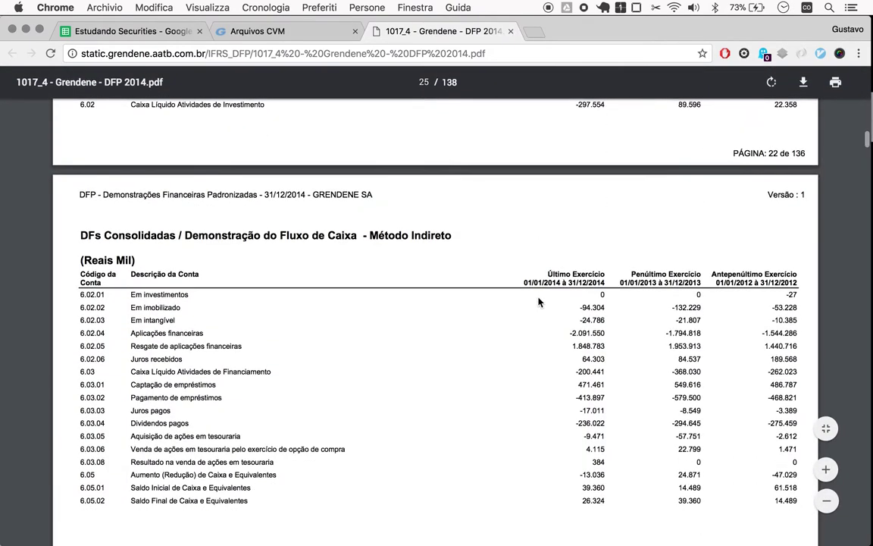
scroll(539, 303, "down", 5)
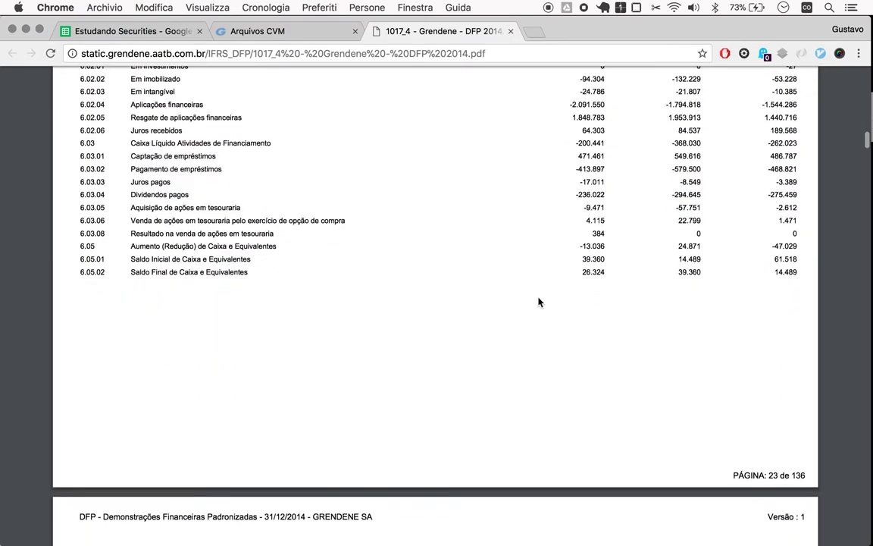
scroll(597, 294, "down", 2)
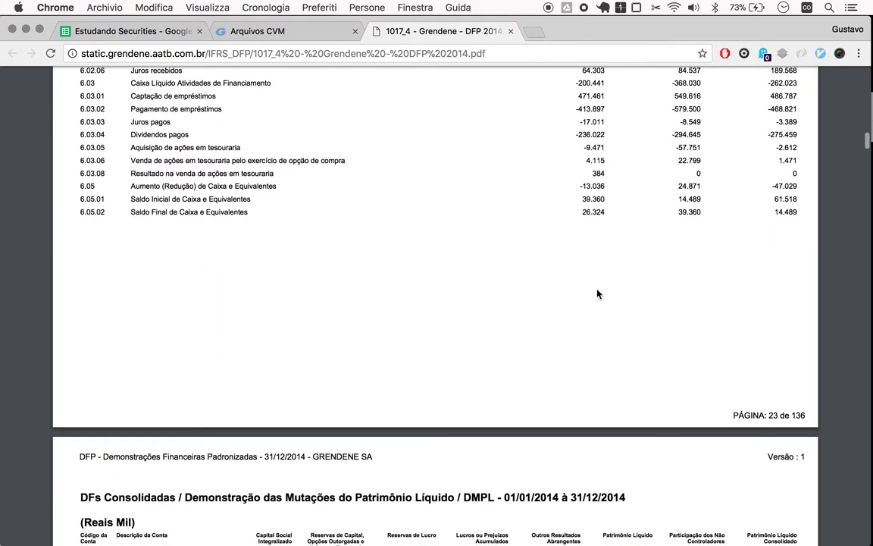
scroll(597, 294, "up", 1)
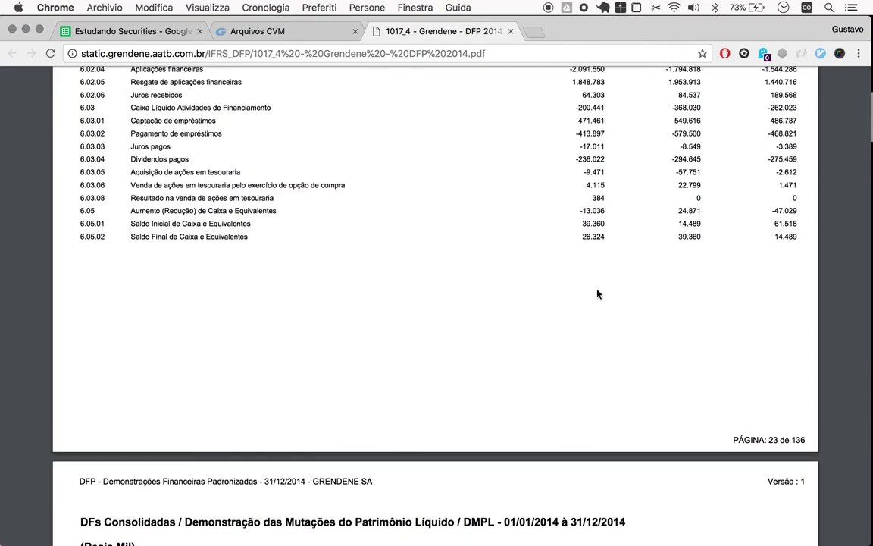
scroll(597, 294, "down", 2)
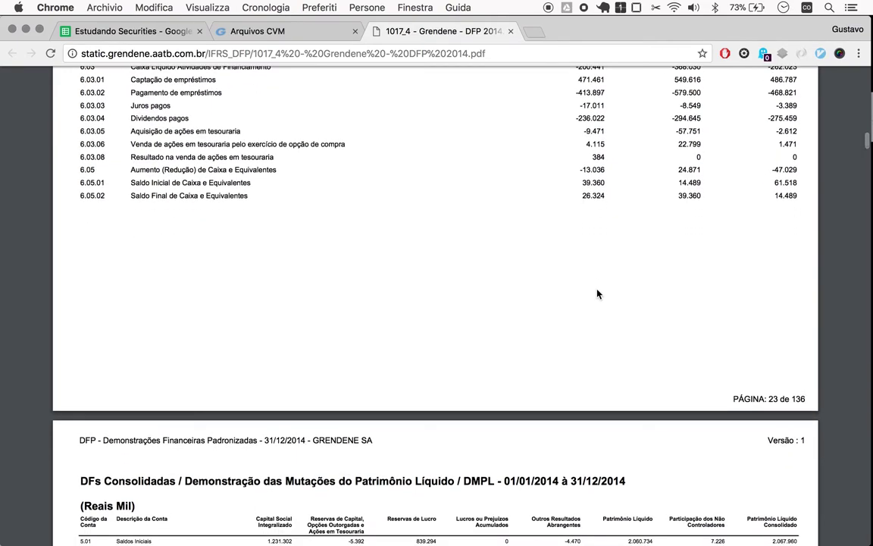
scroll(597, 295, "down", 1)
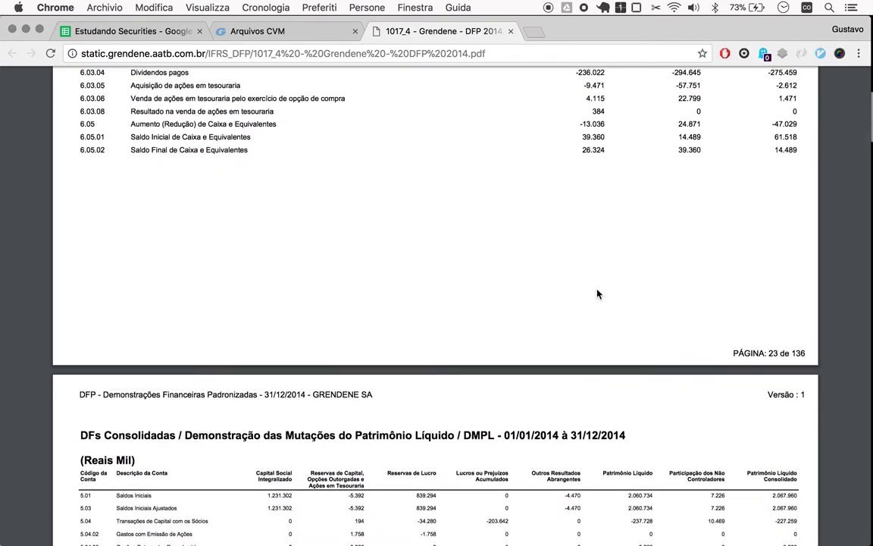
scroll(597, 294, "down", 1)
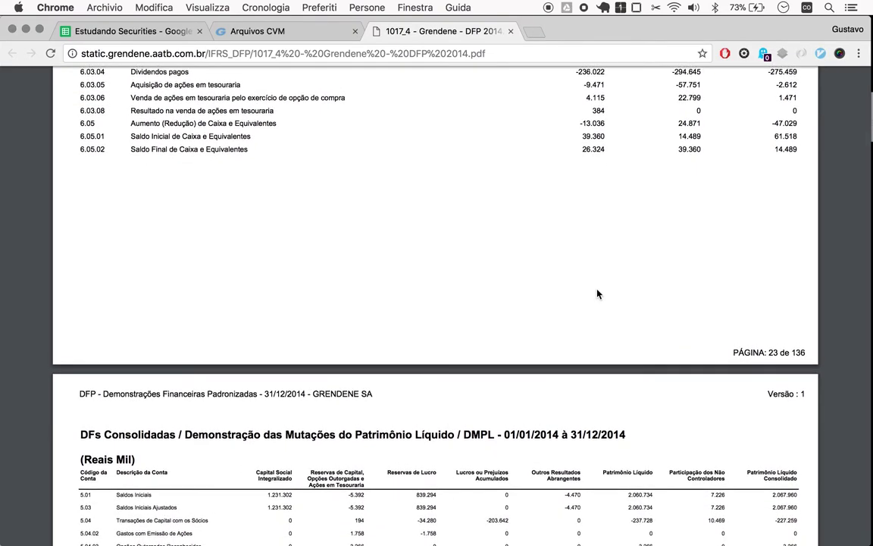
scroll(597, 294, "up", 1)
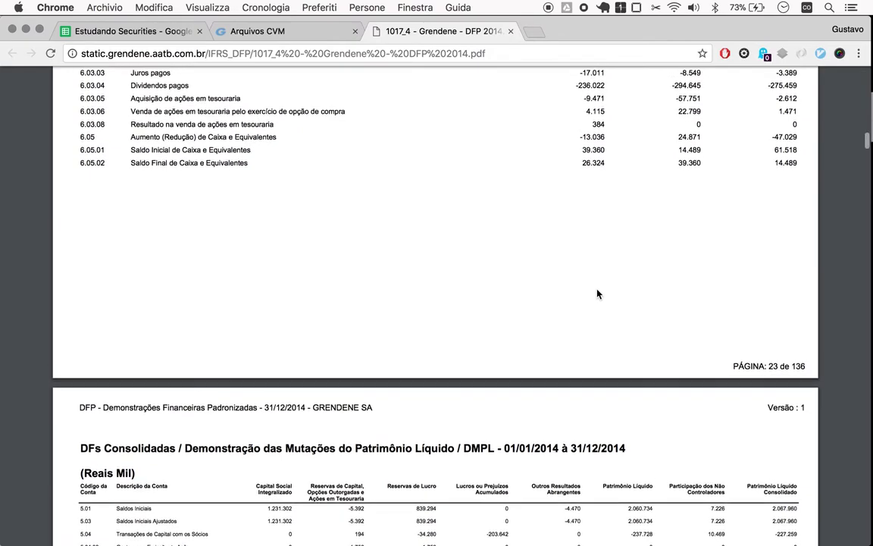
scroll(597, 294, "up", 1)
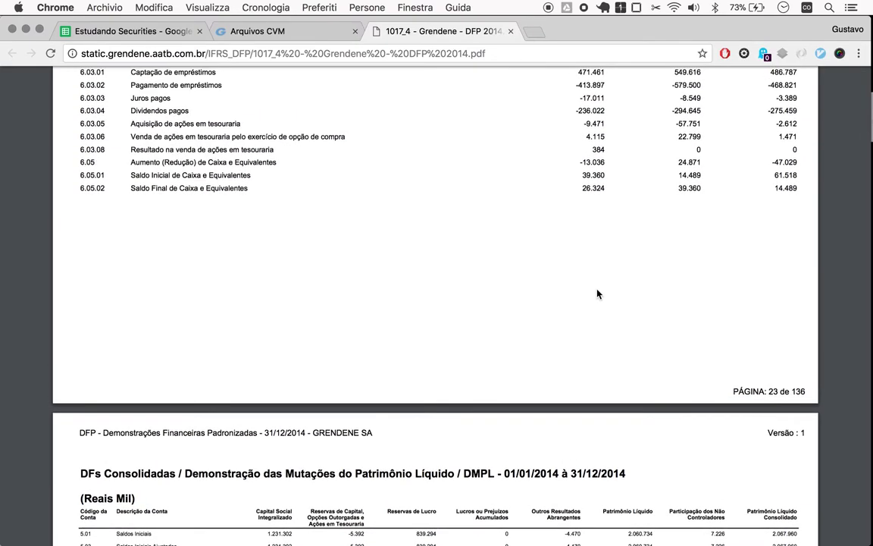
scroll(598, 294, "up", 2)
scroll(597, 294, "down", 1)
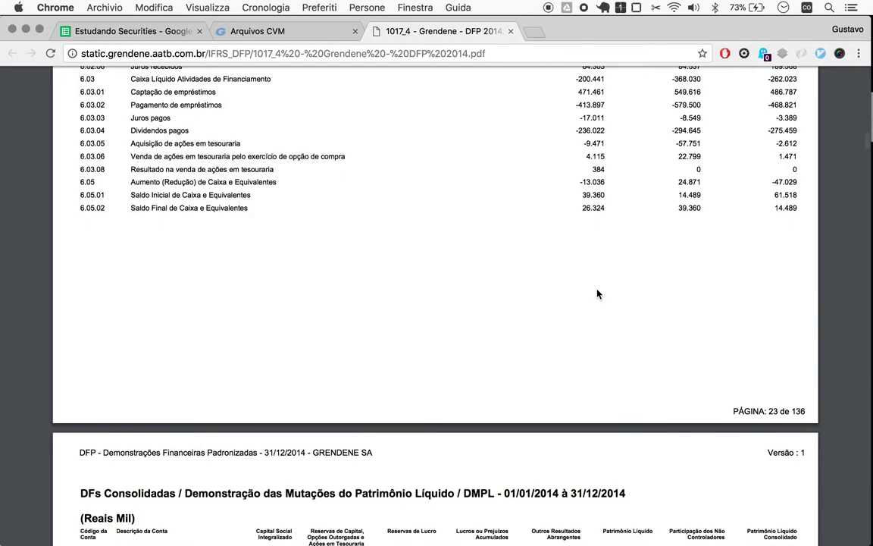
scroll(597, 294, "down", 2)
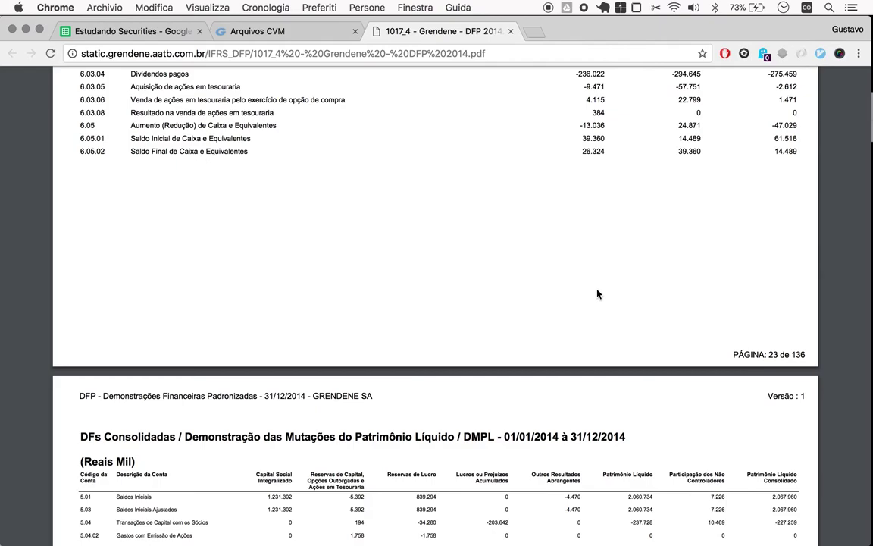
scroll(597, 294, "up", 2)
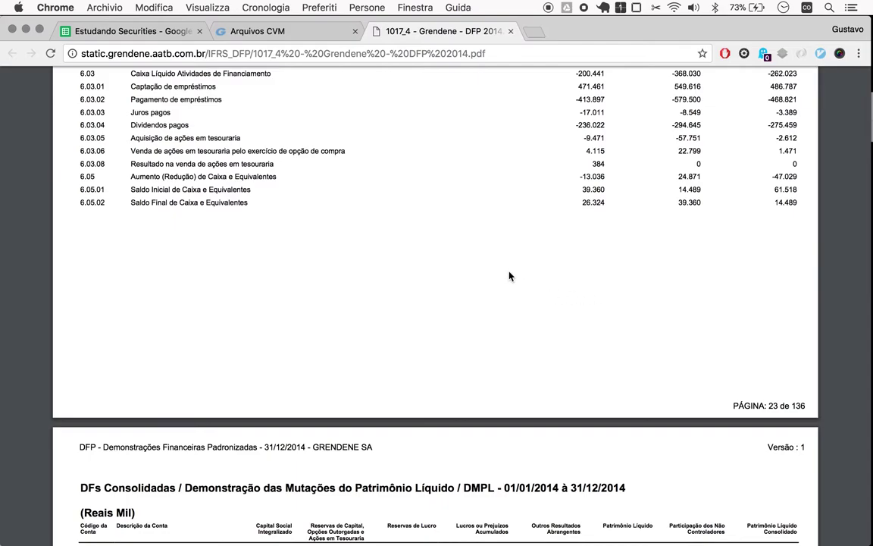
scroll(509, 276, "down", 2)
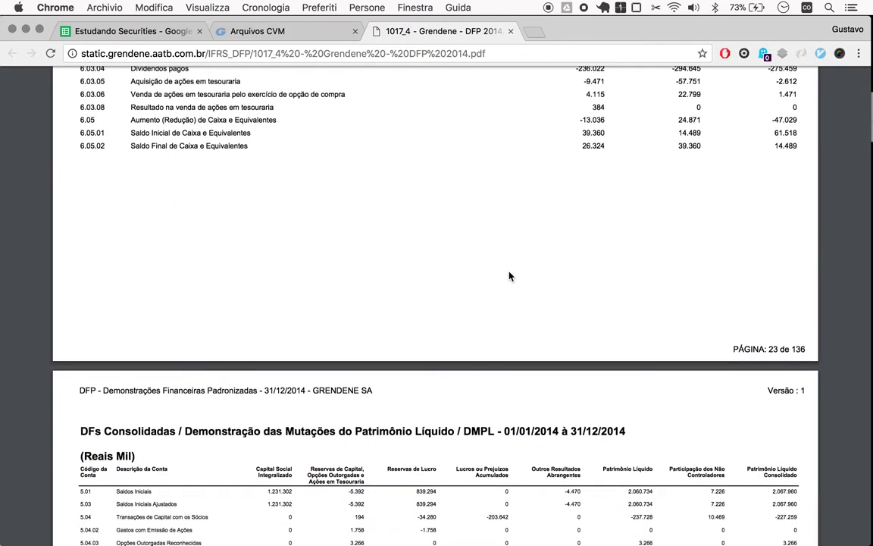
scroll(509, 276, "up", 1)
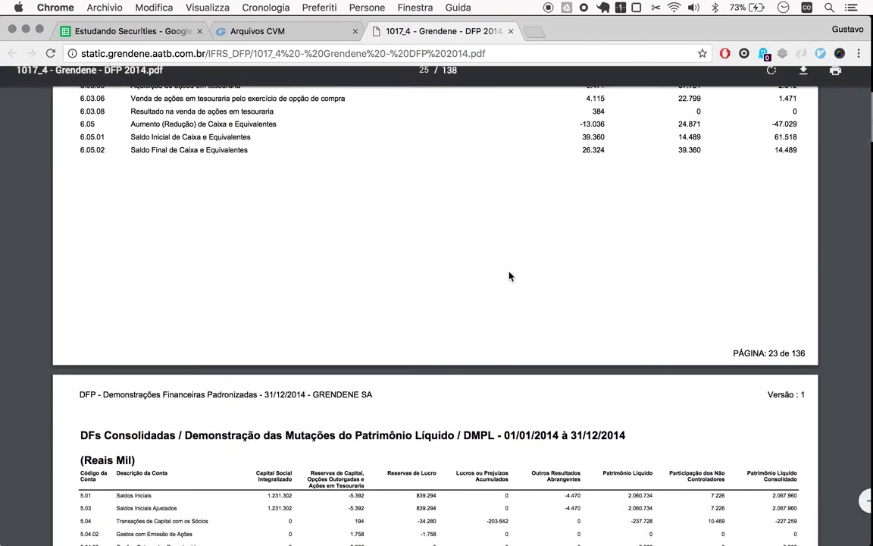
scroll(510, 276, "up", 1)
scroll(509, 276, "up", 2)
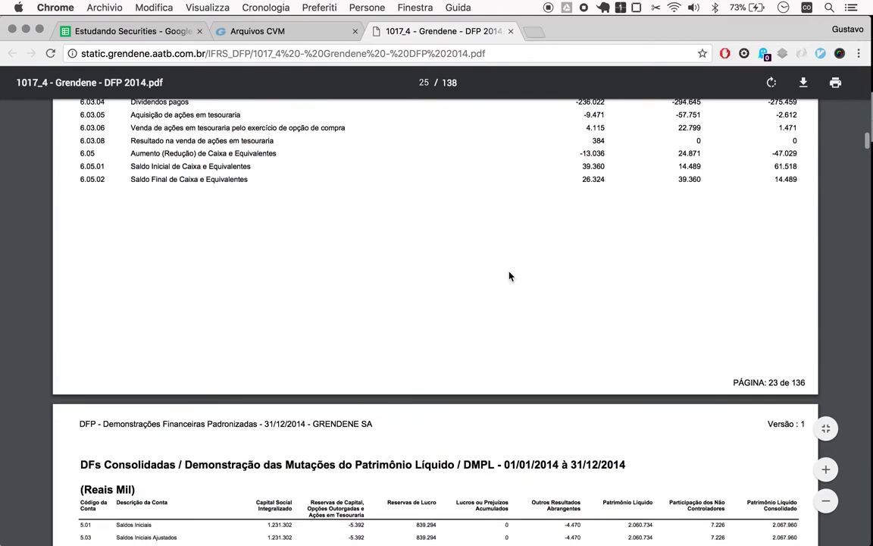
- Enter 236 and 295 as Grendene's period-14 and period-13 dividends paid
key("ctrl+Tab")
type("236")
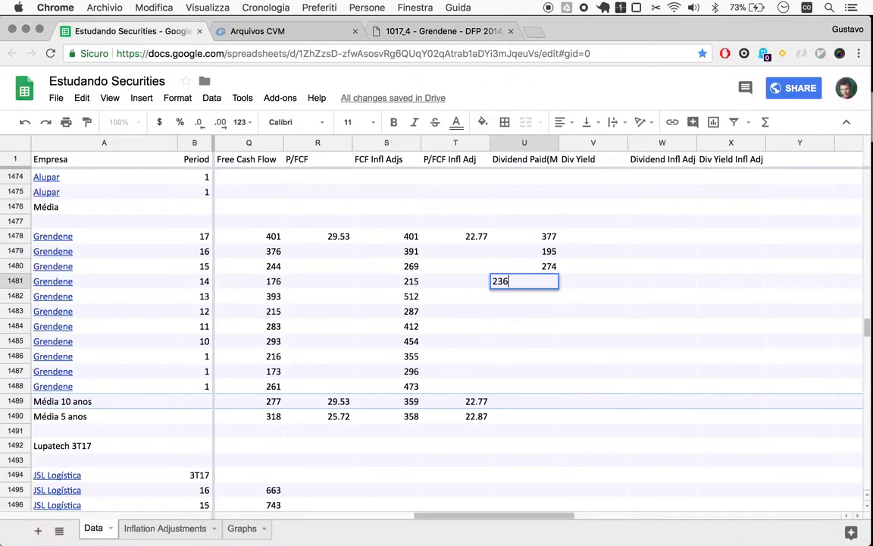
key("Return")
key("ctrl+Tab")
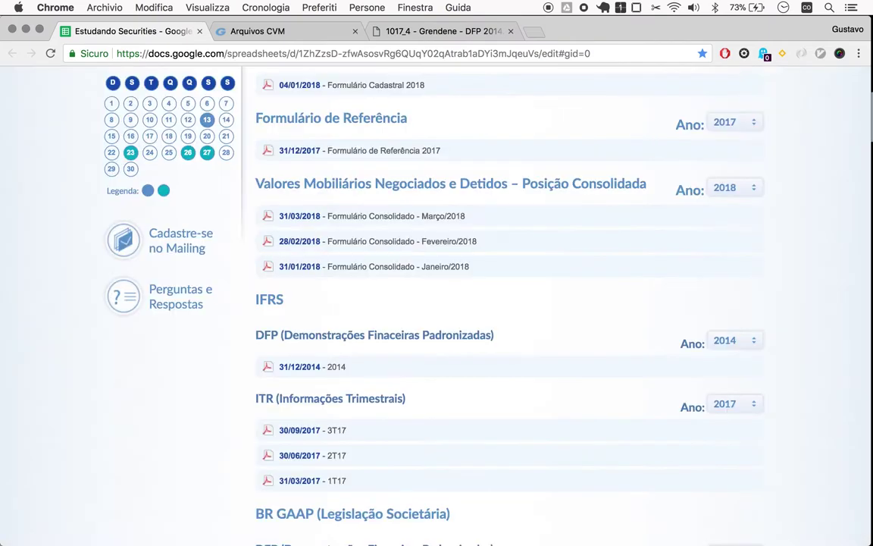
key("ctrl+Tab")
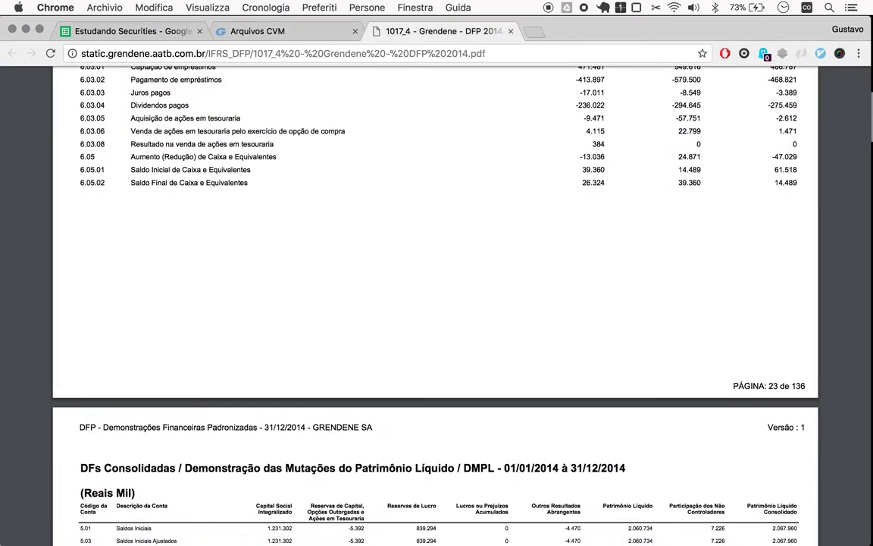
key("ctrl+Tab")
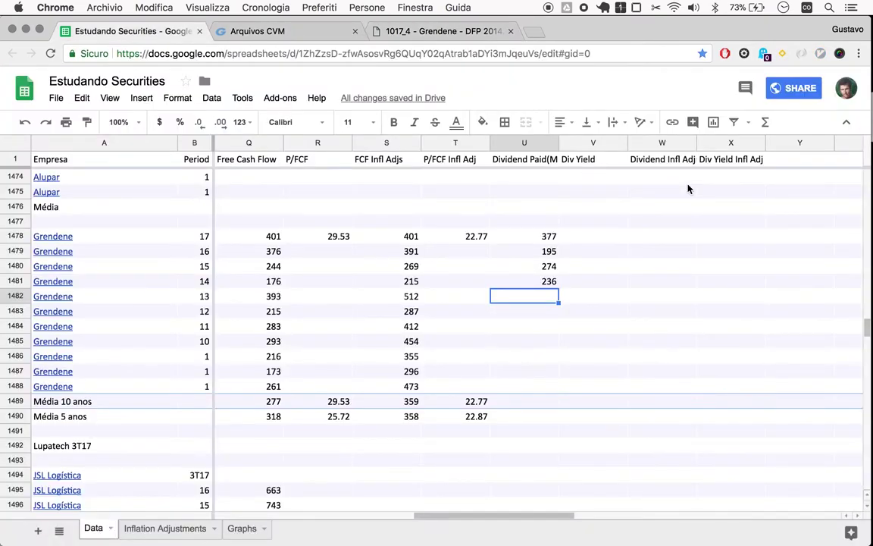
type("295")
key("Return")
- Enter 275 as the period-12 dividend and close the 2014 DFP PDF
key("ctrl+shift+Tab")
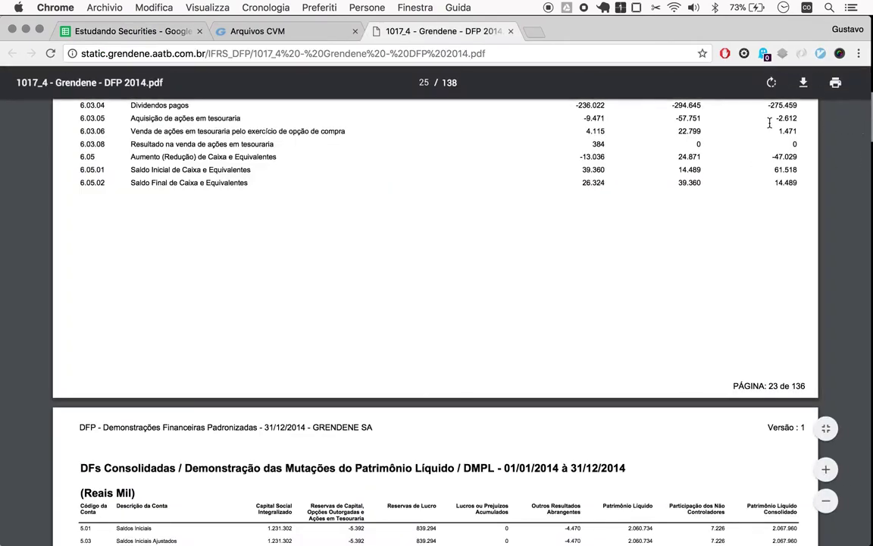
key("ctrl+Tab")
type("275")
key("Return")
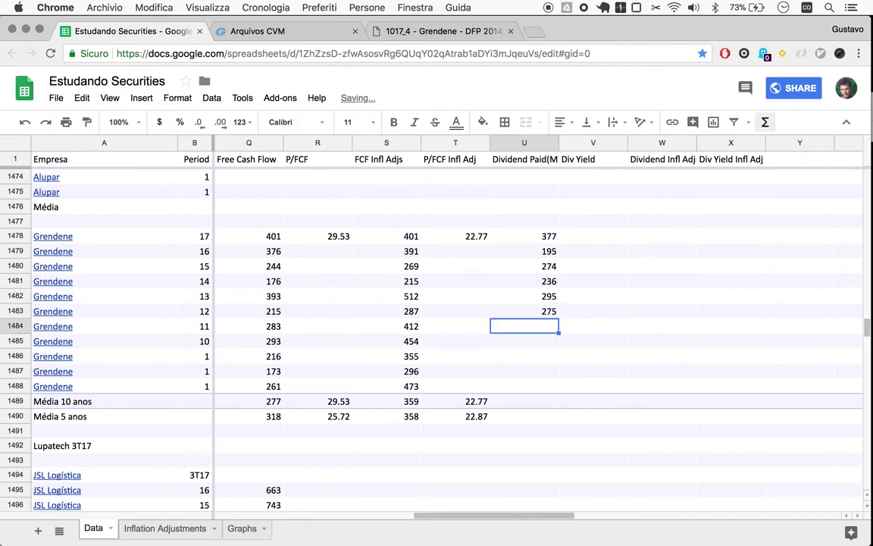
key("ctrl+shift+Tab")
key("super+w")
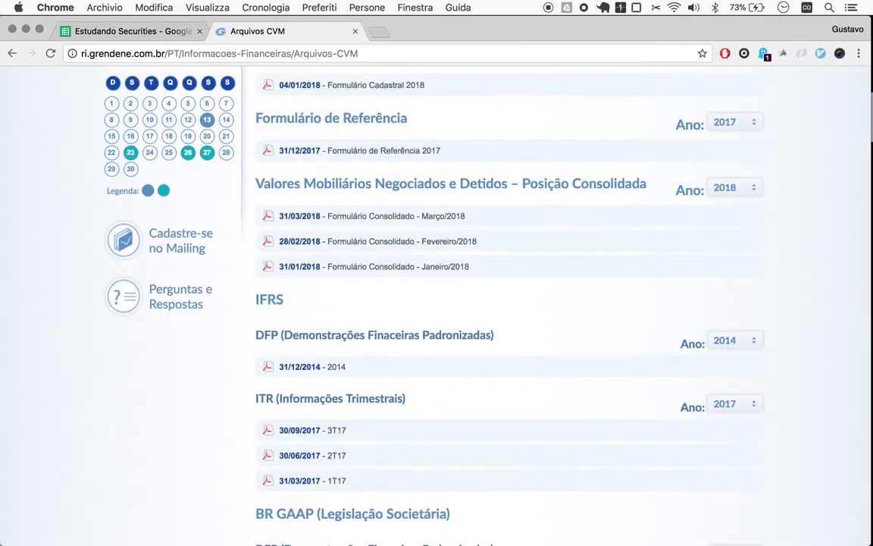
- Open Grendene's 2011 DFP PDF and go to its consolidated cash-flow statement
key("ctrl+shift+Tab")
key("ctrl+Tab")
left_click(732, 342)
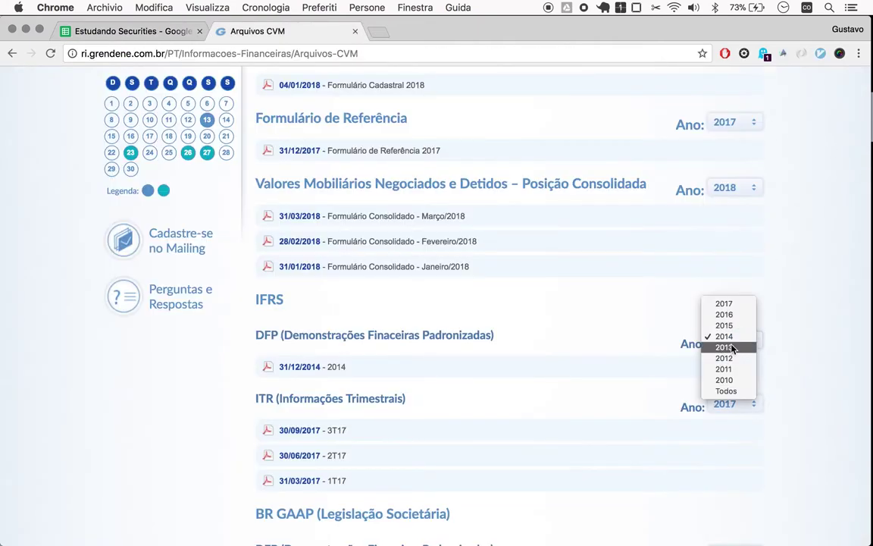
left_click(719, 373)
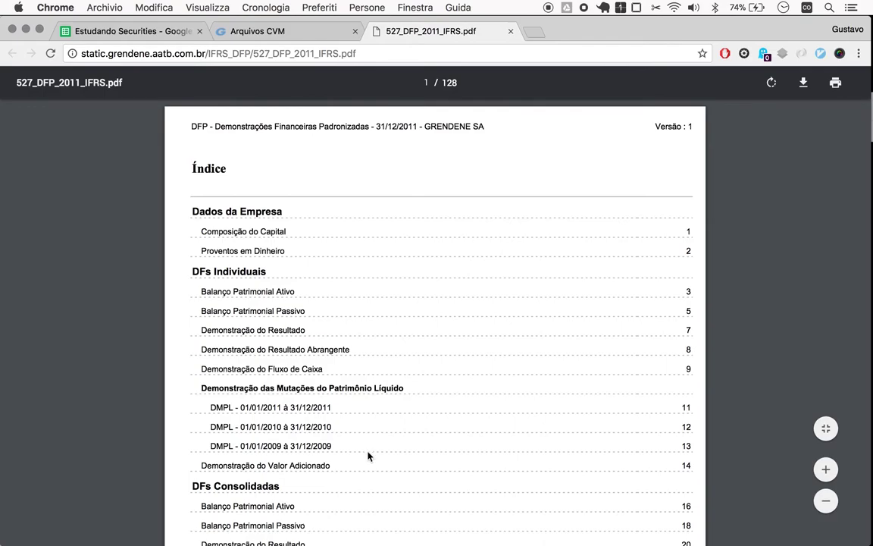
scroll(368, 454, "down", 3)
scroll(369, 455, "down", 2)
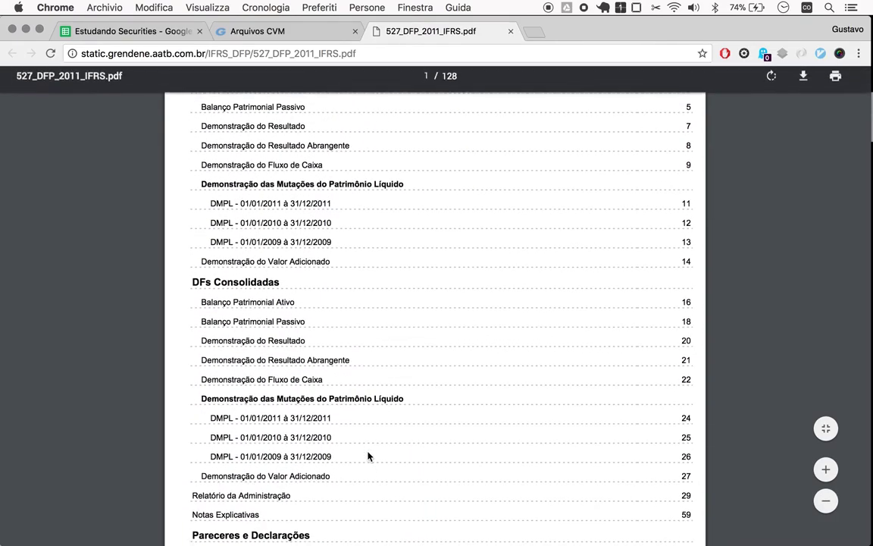
left_click(334, 417)
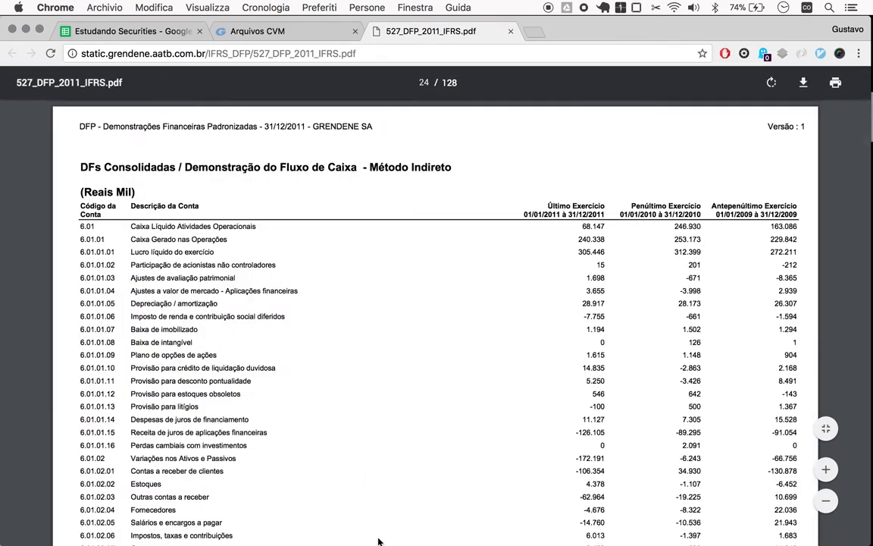
scroll(381, 537, "up", 5)
scroll(379, 539, "down", 1)
scroll(379, 540, "down", 10)
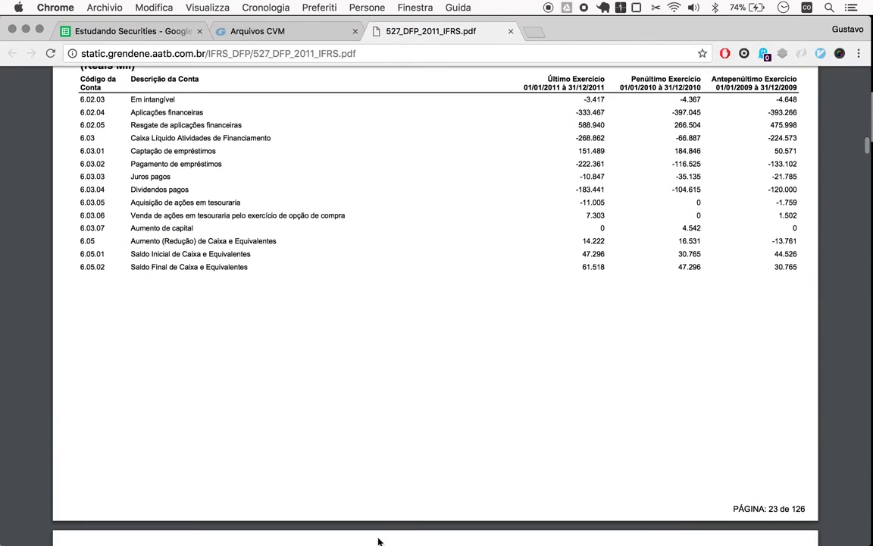
scroll(394, 477, "down", 2)
scroll(393, 478, "down", 1)
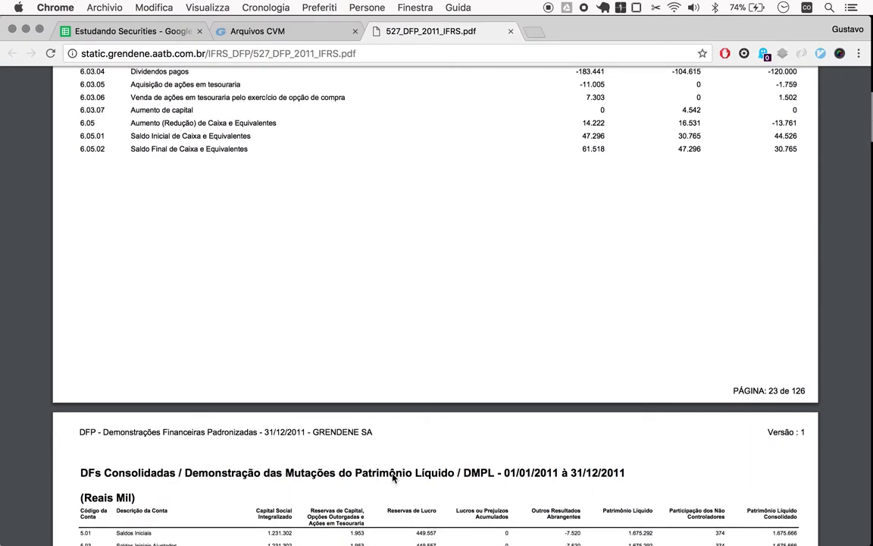
- Enter 183 as the period-11 dividend in cell U1484
key("super+1")
type("183")
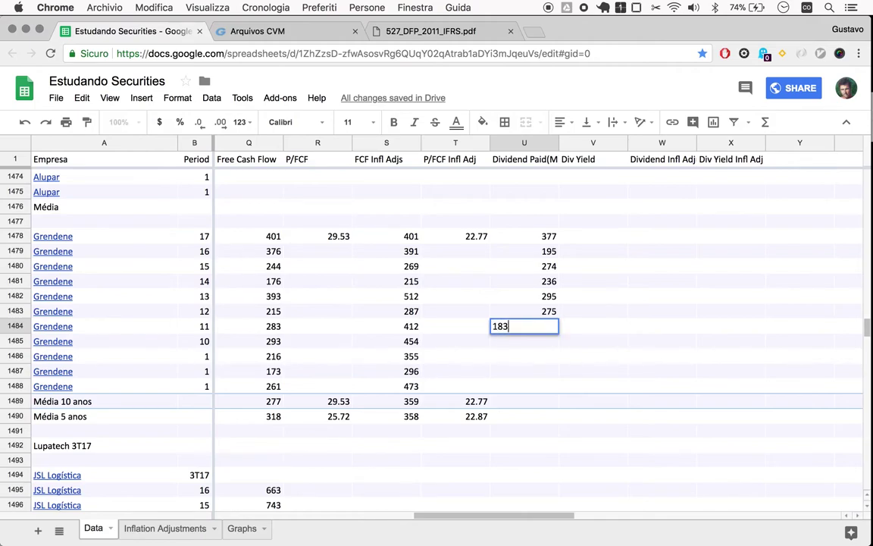
key("Return")
key("super+3")
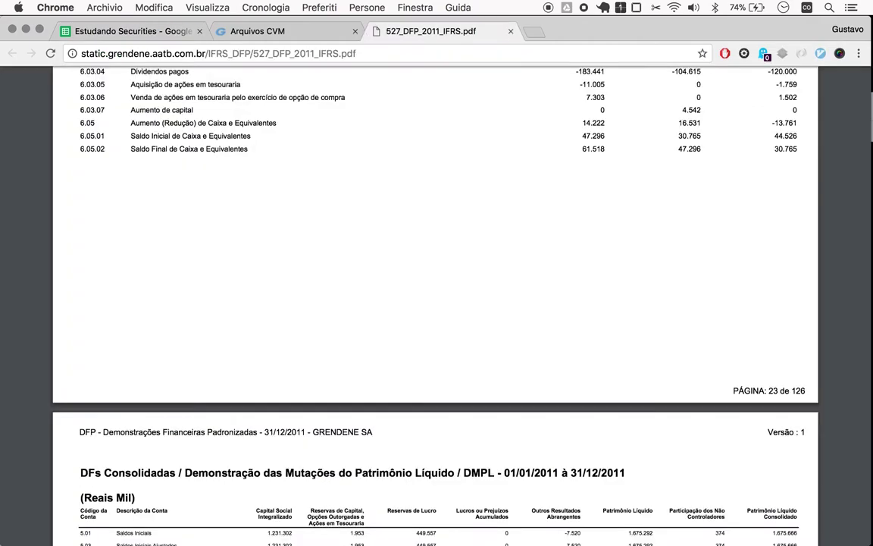
- Enter Grendene dividends of 105 and 120 for periods 10 and 9, checking the 2011 DFP
key("super+1")
type("105")
key("Return")
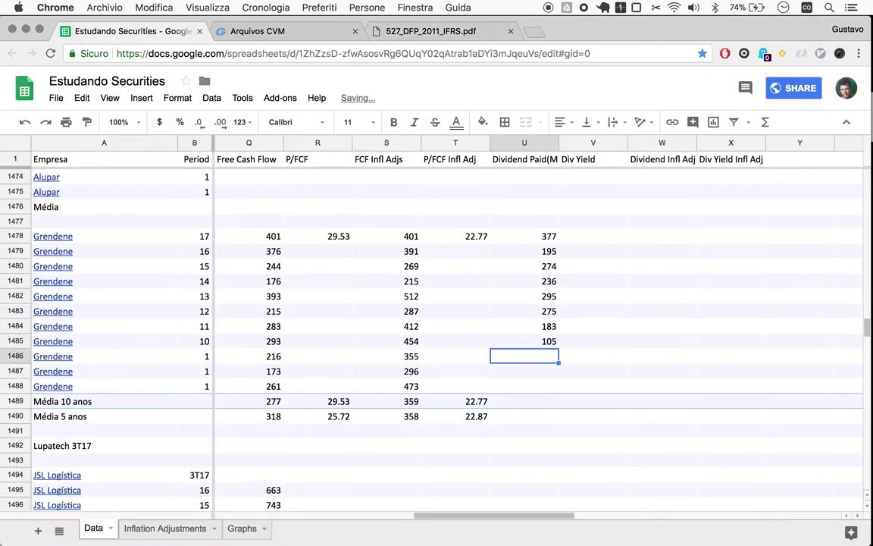
key("super+3")
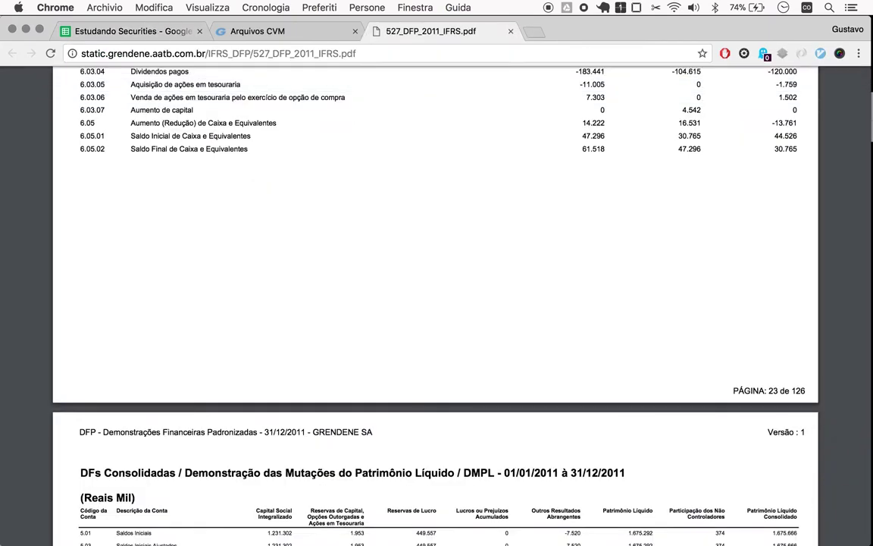
key("super+1")
type("120")
key("Return")
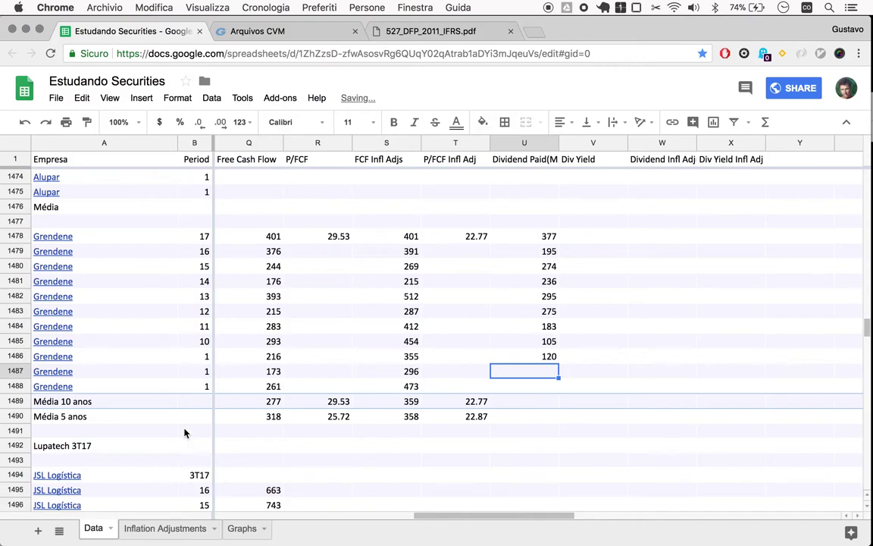
- Renumber the trailing Grendene periods as 9, 8 and 7
left_click(205, 360)
type("9")
key("Return")
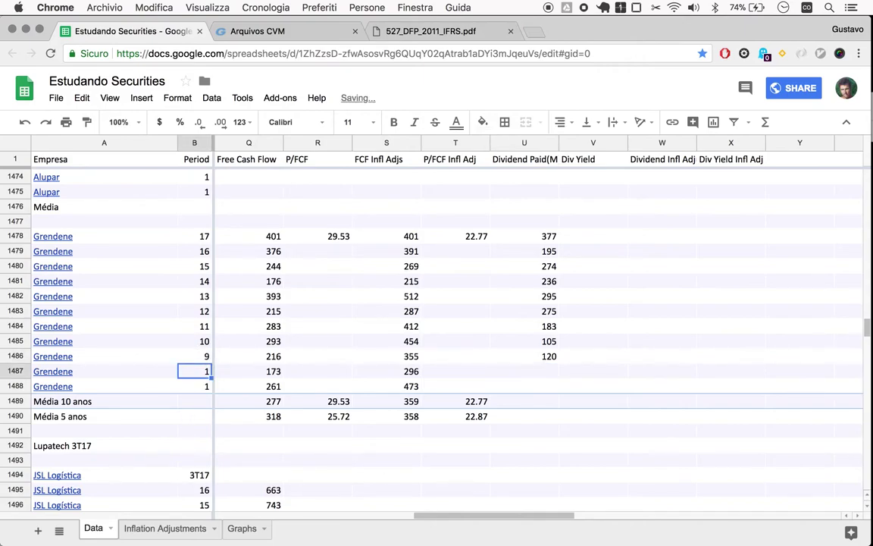
type("8")
key("Return")
type("7")
key("Return")
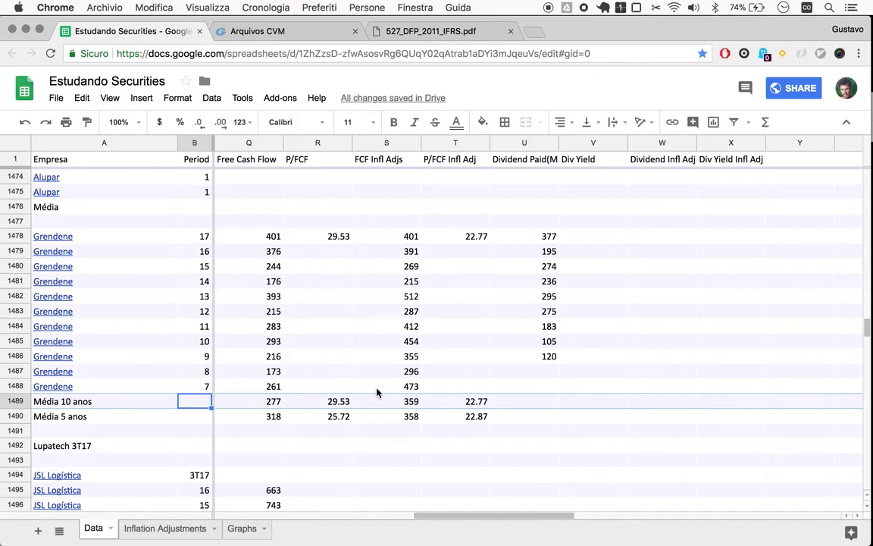
key("super+3")
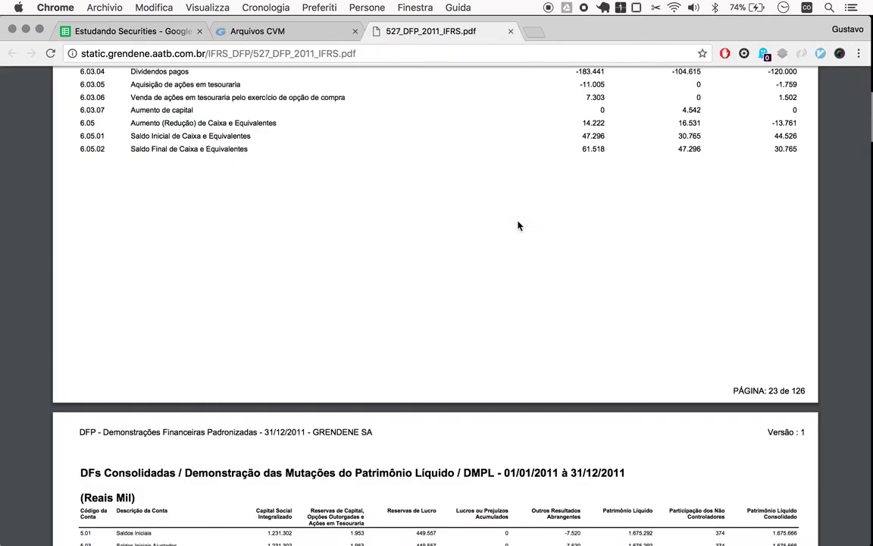
- Close the 2011 DFP PDF and select 2010 as the DFP filing year
key("super+w")
left_click(680, 185)
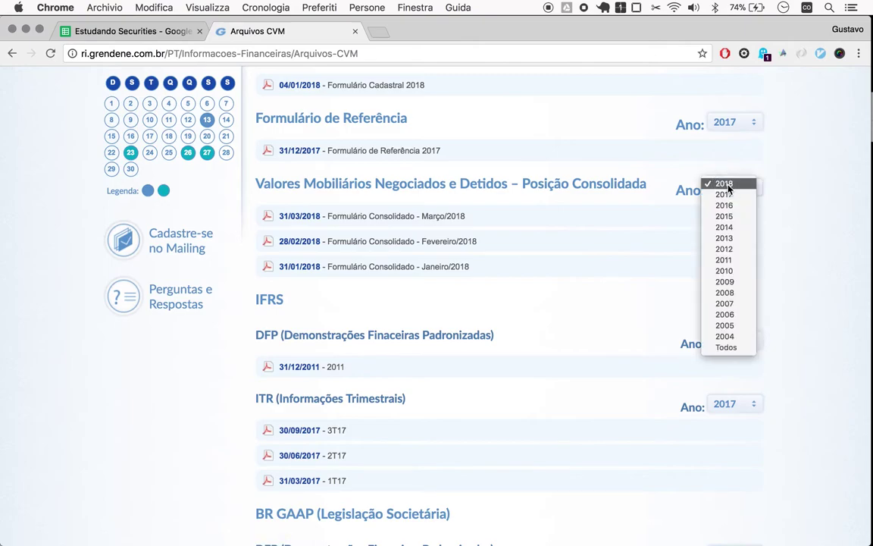
left_click(665, 160)
left_click(733, 339)
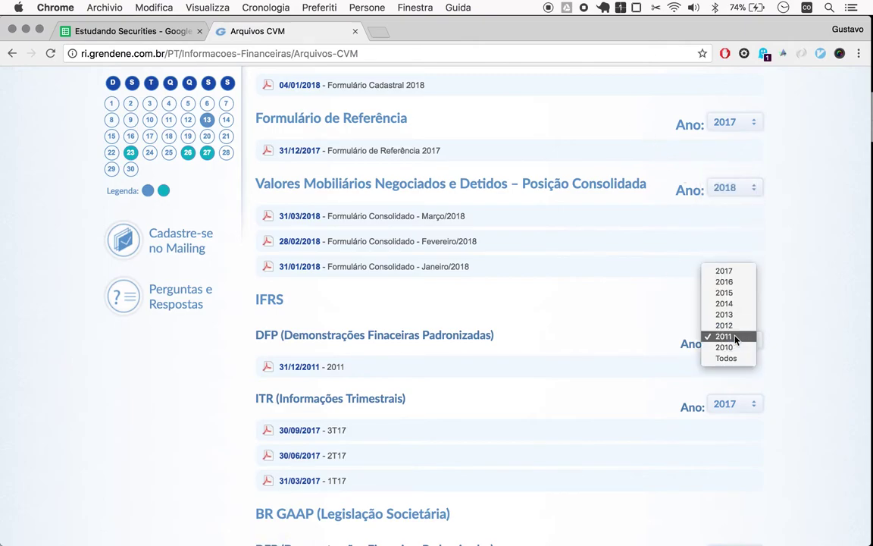
left_click(726, 348)
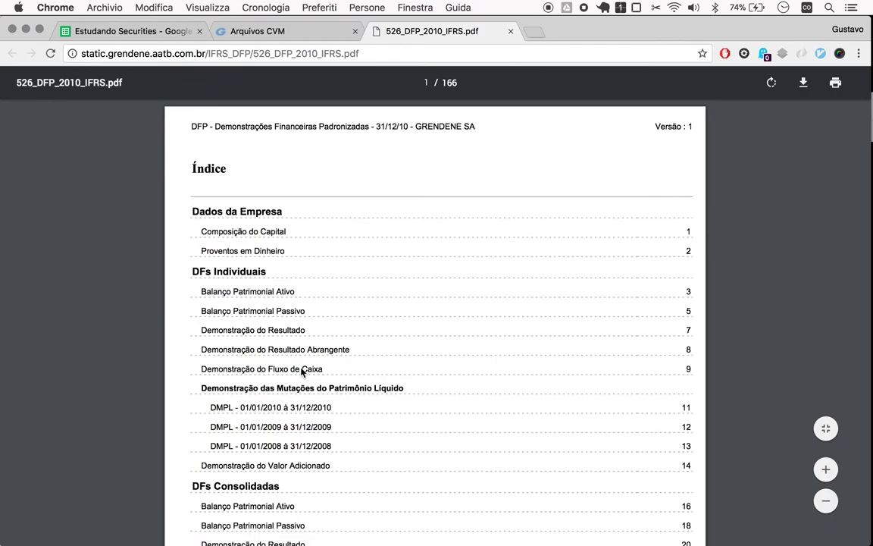
- Jump to the 2010 DFP consolidated cash-flow statement to read dividends paid, then return to Sheets
scroll(343, 435, "down", 5)
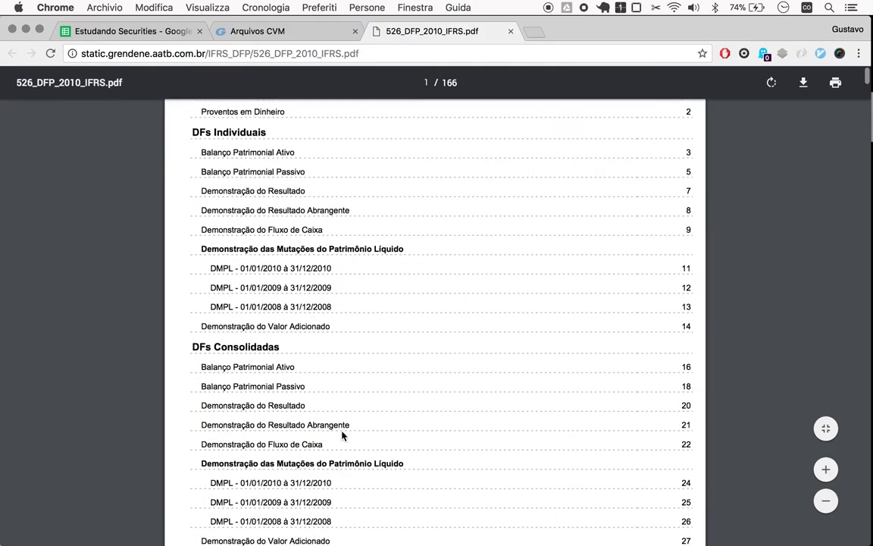
scroll(342, 435, "down", 4)
scroll(343, 435, "up", 4)
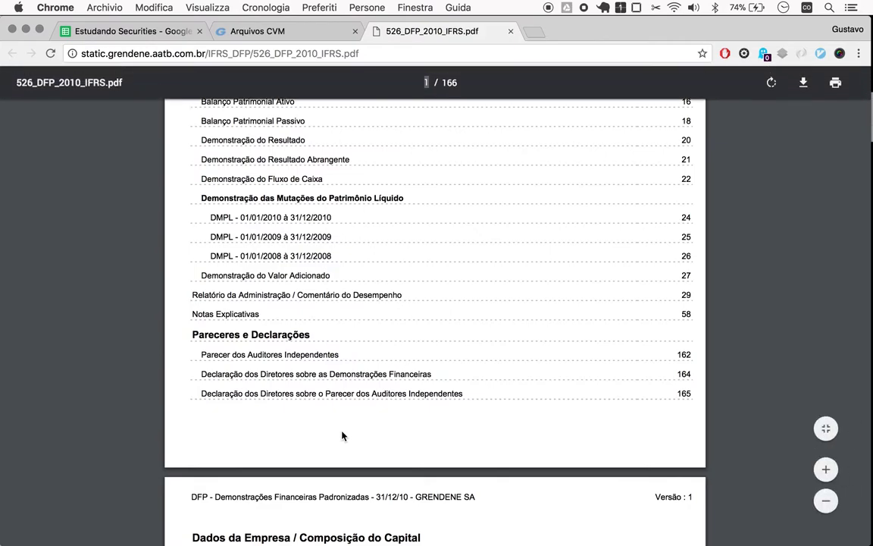
left_click(261, 179)
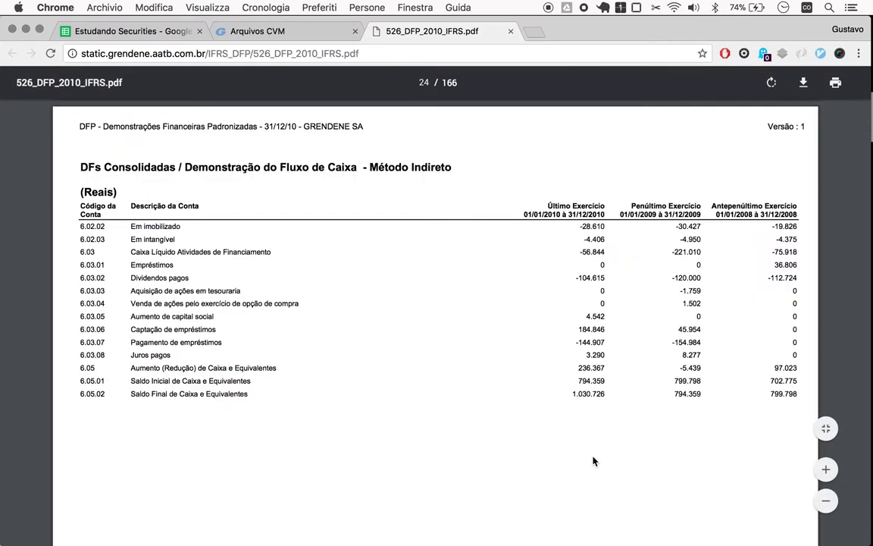
scroll(675, 446, "down", 3)
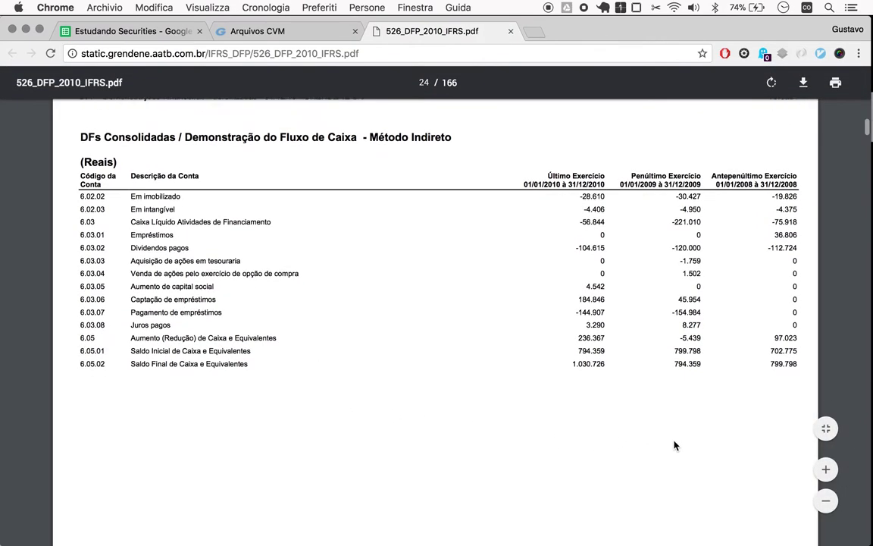
scroll(674, 446, "down", 2)
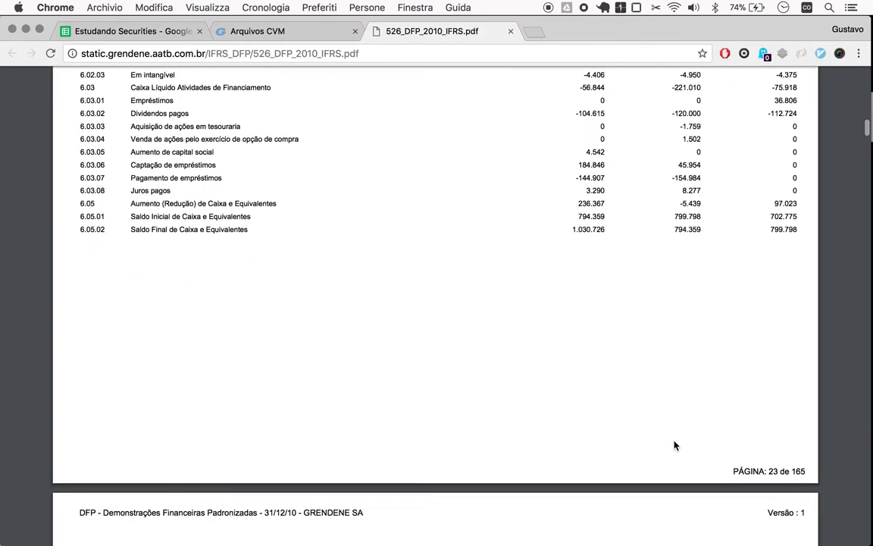
scroll(674, 446, "down", 1)
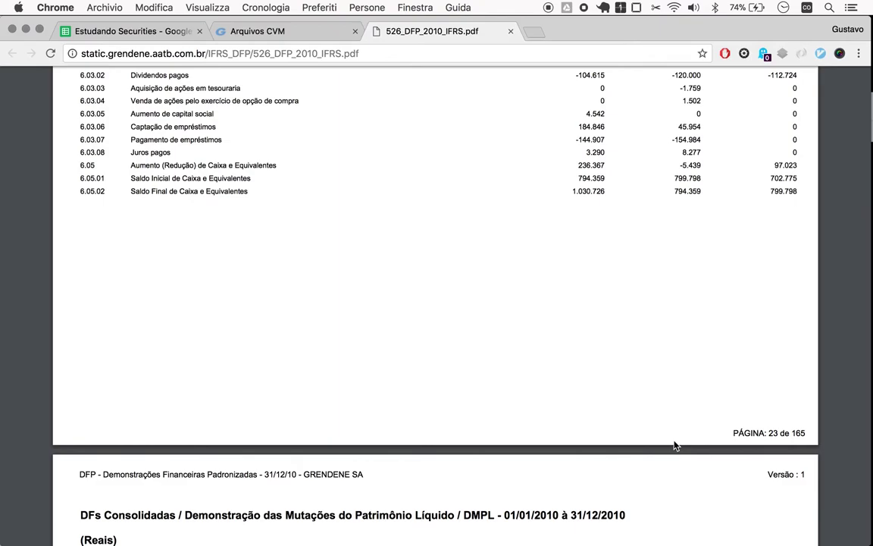
key("super+1")
- Enter 113 as Grendene's period-8 dividend
left_click(539, 369)
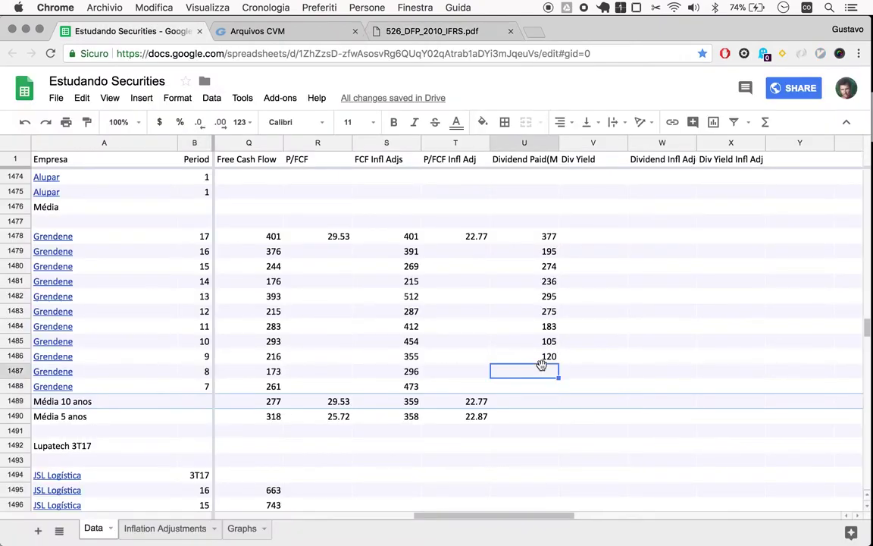
type("113")
key("Return")
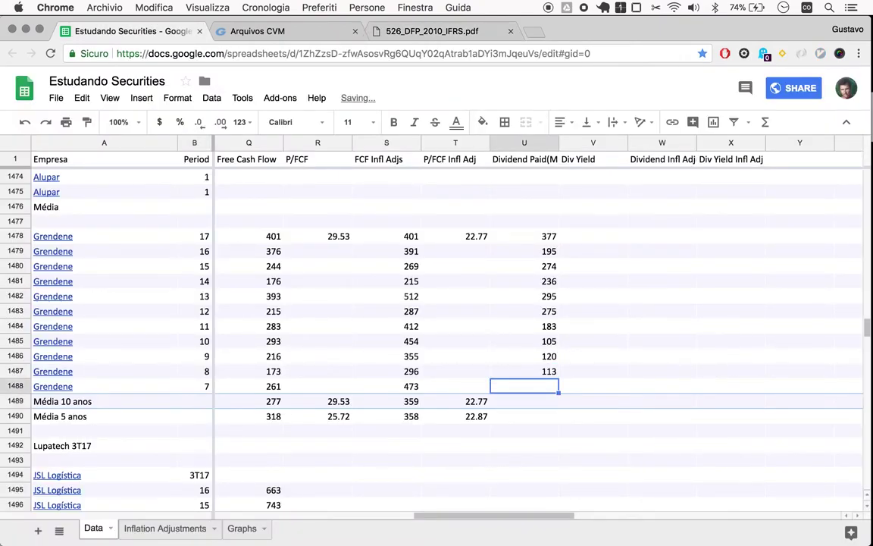
- Copy the 10- and 5-year average formulas into Dividend Paid, giving 217 and 275
key("Down")
key("Left")
key("Left")
key("super+c")
key("Right")
key("Right")
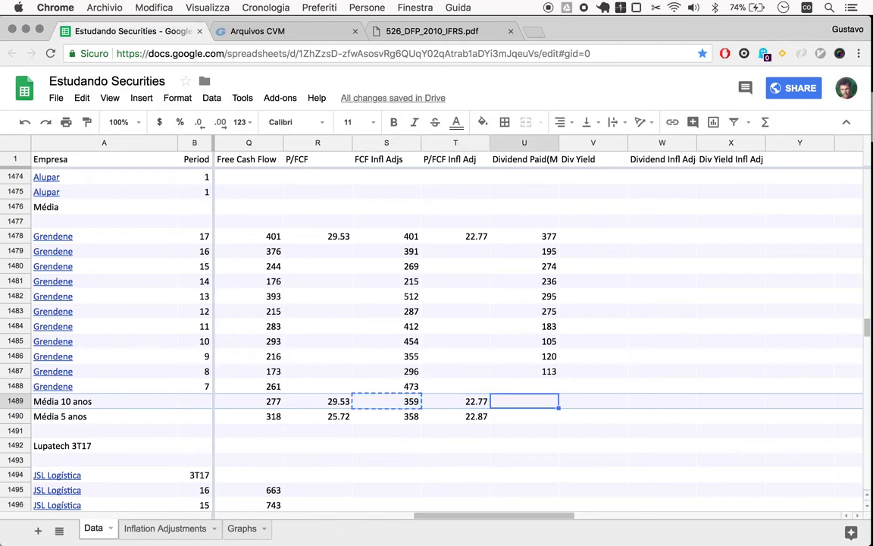
key("super+v")
key("Down")
key("Left")
key("Left")
key("super+c")
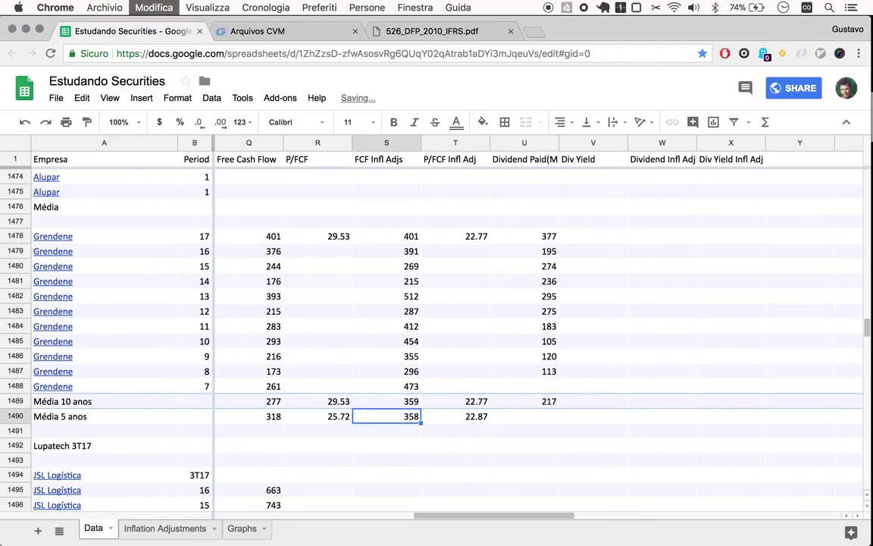
key("Right")
key("Right")
key("super+v")
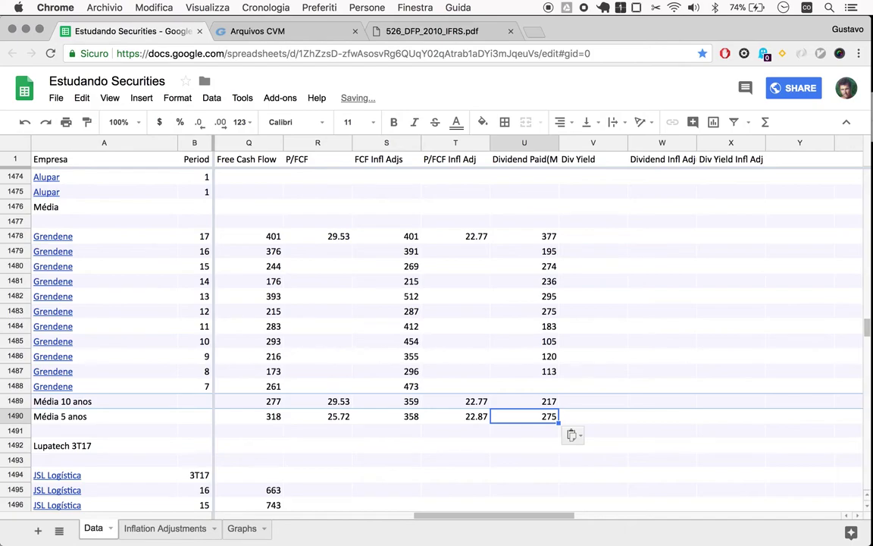
key("Up")
key("Up")
key("Up")
key("Up")
key("Up")
key("Up")
key("Up")
key("Up")
key("Up")
key("Up")
key("Up")
key("Up")
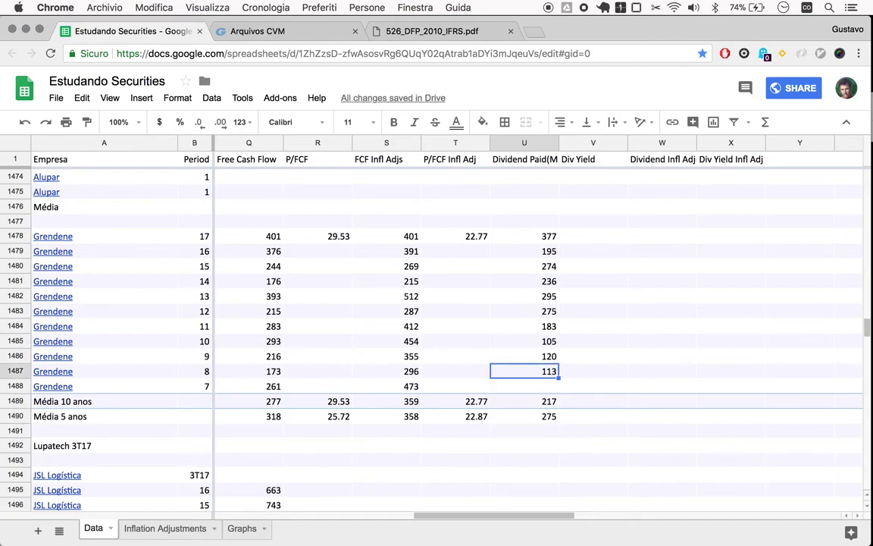
key("Right")
key("Right")
- Enter =sum(U1478) in W1478 and fill it down through W1487
type("=sum(")
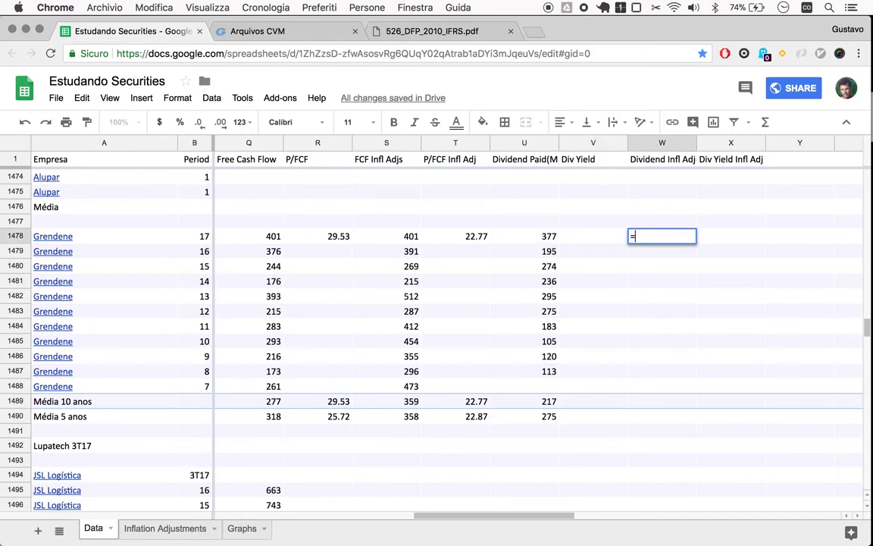
key("Left")
key("Left")
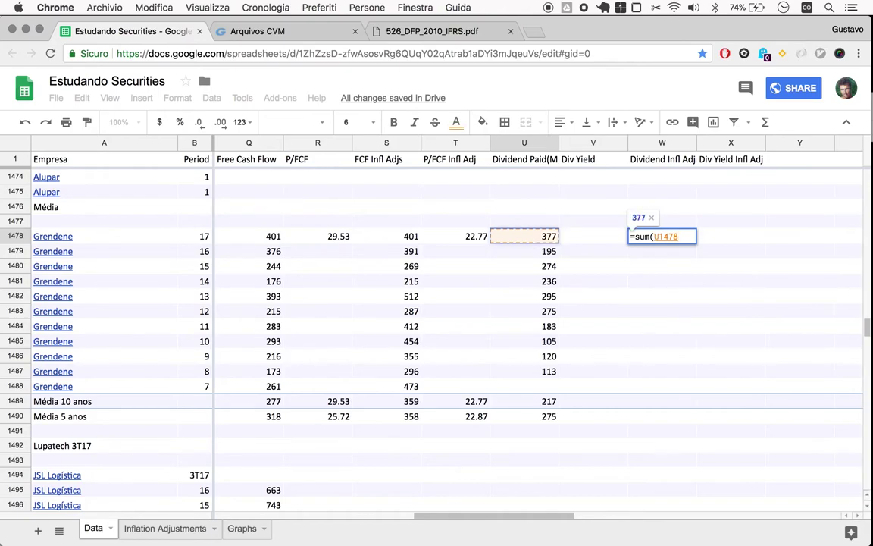
key("shift+Down")
key("shift+Up")
key("Return")
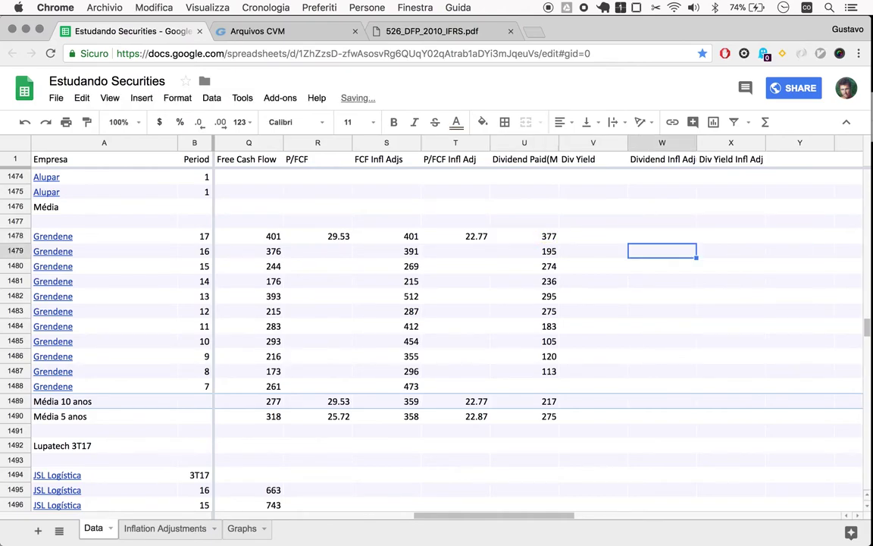
key("Up")
key("super+c")
key("Down")
key("shift+Down")
key("shift+Down")
key("shift+Down")
key("shift+Down")
key("shift+Down")
key("shift+Down")
key("shift+Down")
key("shift+Down")
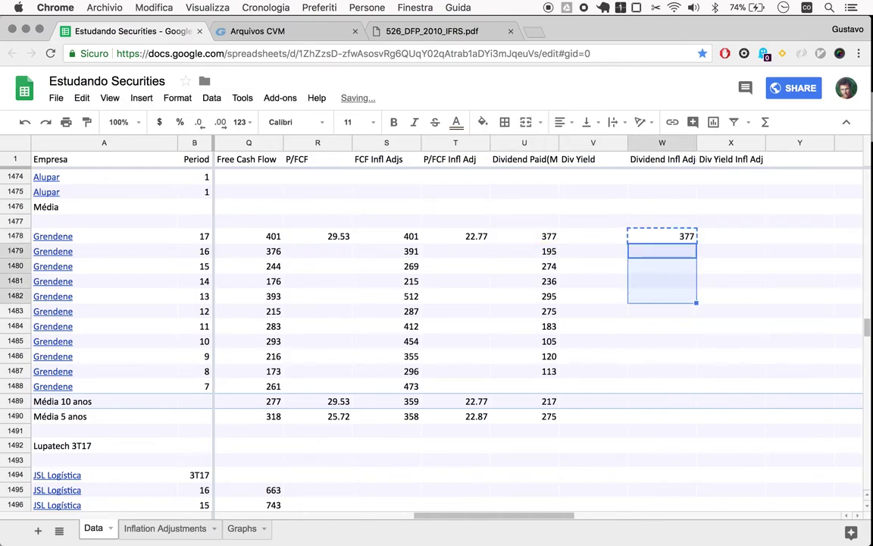
key("super+v")
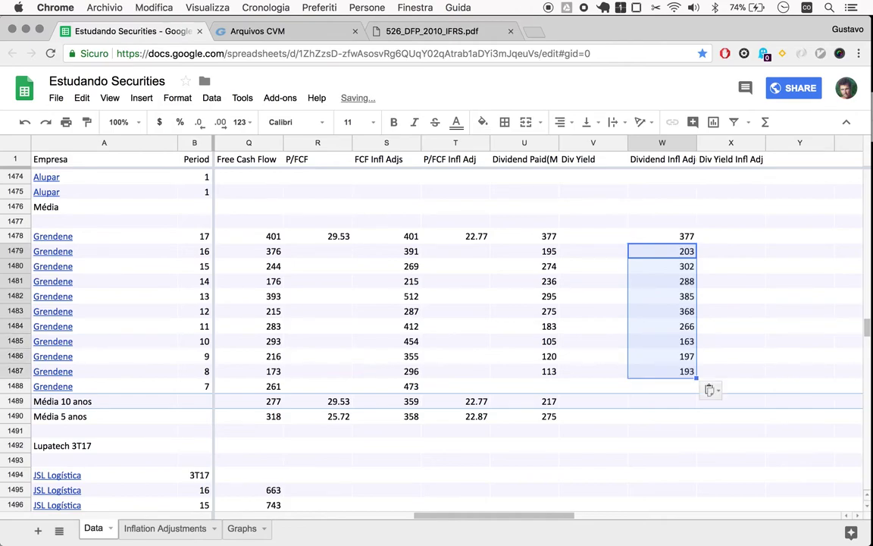
- Copy the average formulas into Dividend Infl Adj, giving 274 (10 years) and 311 (5 years)
key("Left")
key("Left")
key("super+Down")
key("super+Down")
key("shift+Down")
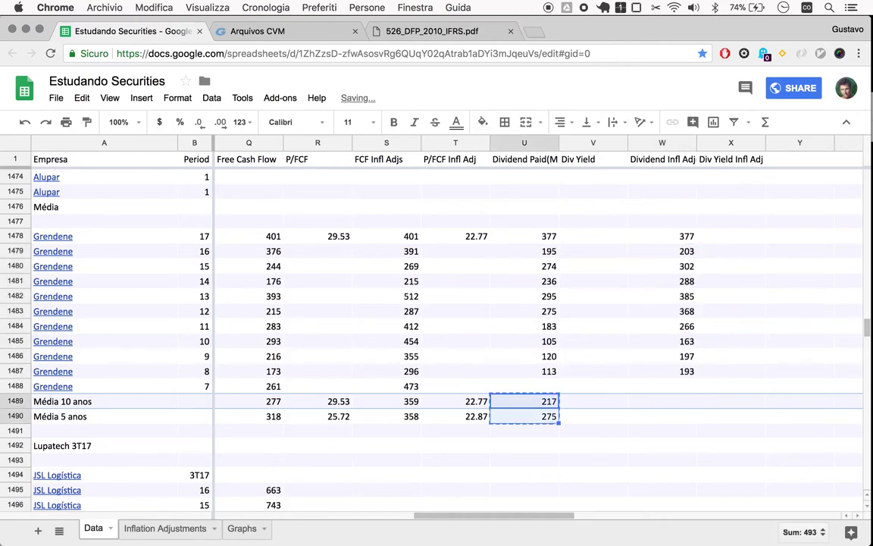
key("super+c")
key("Right")
key("Right")
key("shift+Down")
key("super+v")
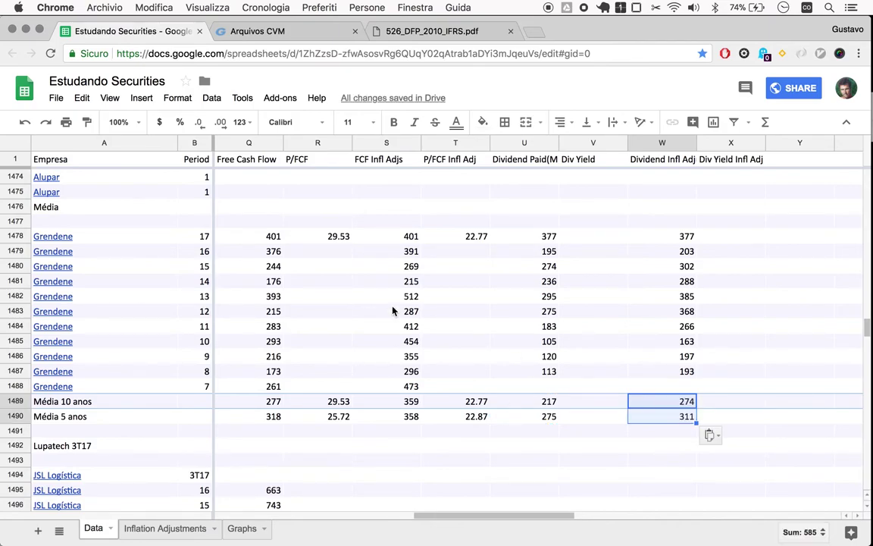
left_click(720, 400)
- Enter the 10-year yield as =sum(W1489/M1489), correcting it to 3.35%
type("=sum")
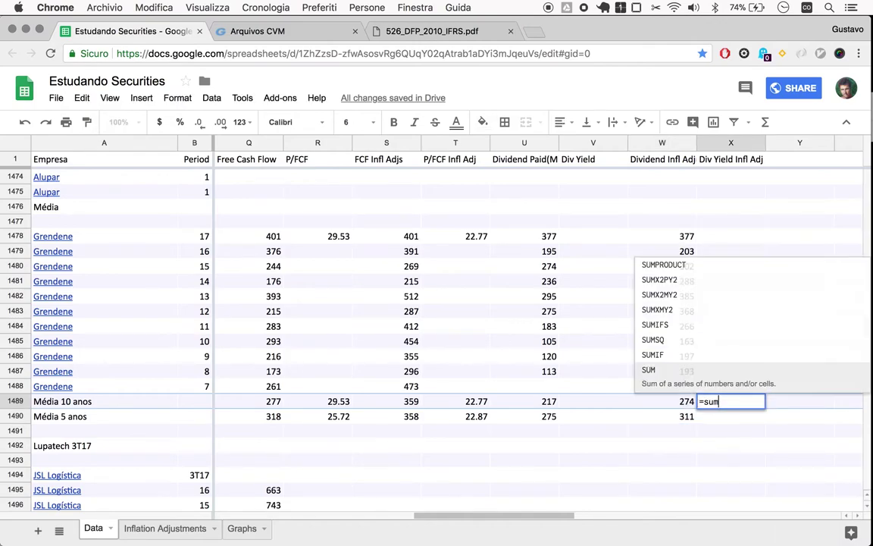
type("(")
key("Left")
key("Left")
key("Left")
key("Left")
key("Left")
key("Left")
key("Left")
key("Left")
key("Left")
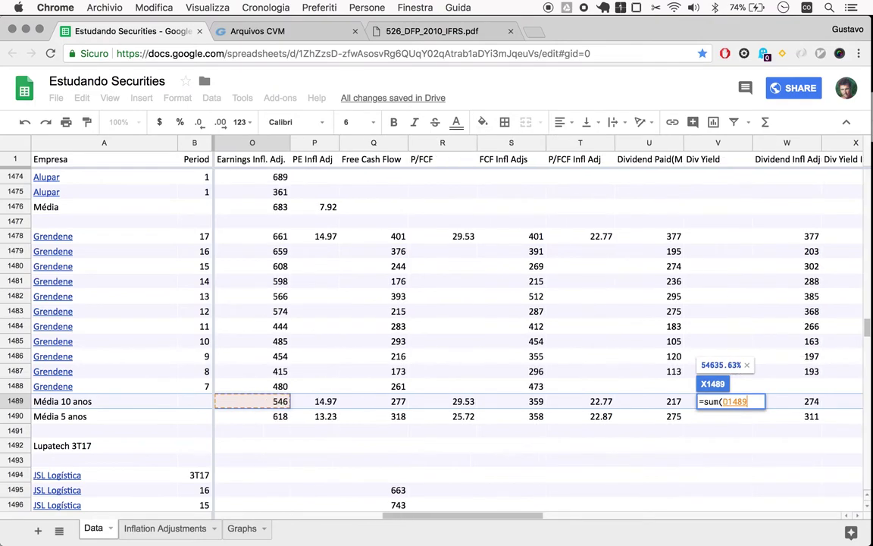
key("Left")
key("Left")
key("Left")
key("Right")
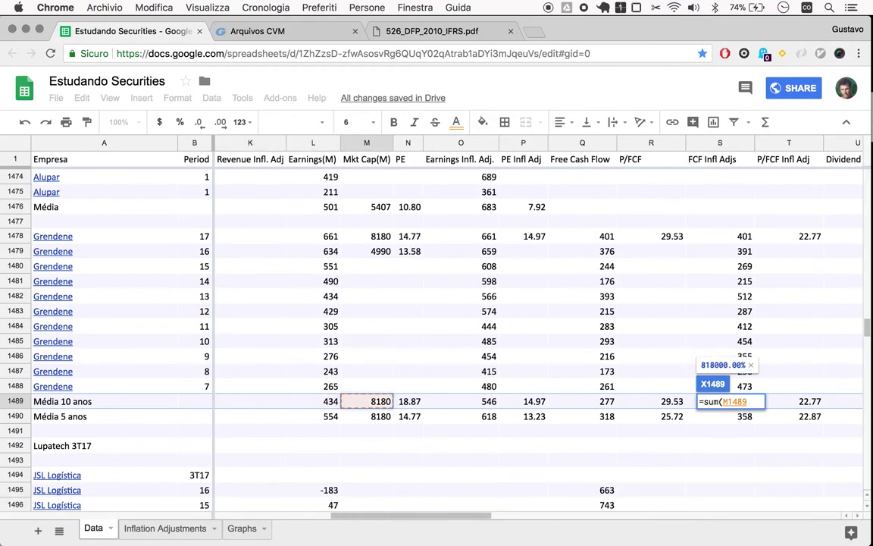
type("/")
key("Right")
key("Right")
key("Right")
key("Left")
key("Left")
key("Left")
key("Left")
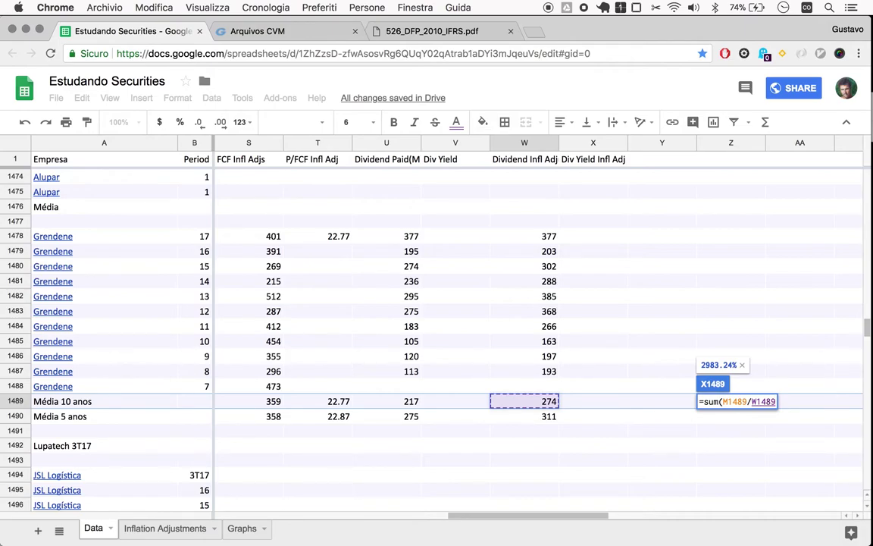
key("Return")
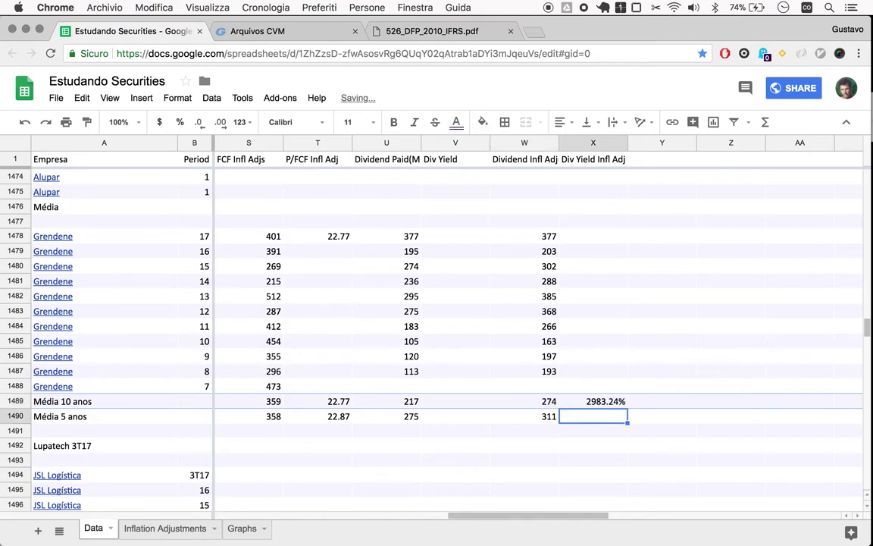
left_click(593, 401)
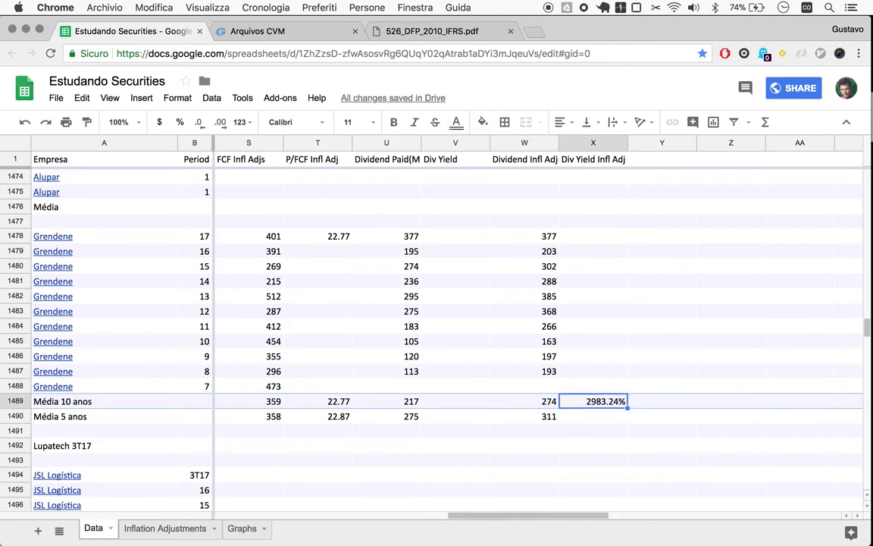
key("Return")
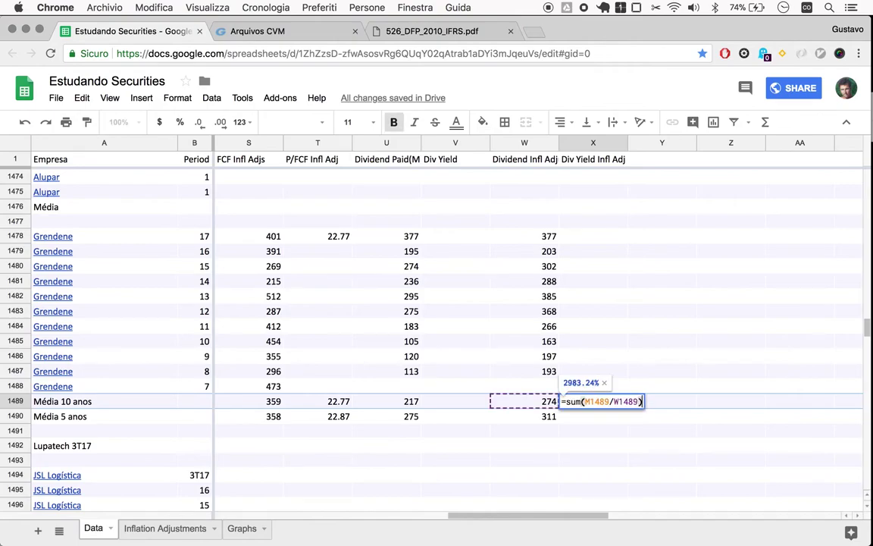
type("=")
key("BackSpace")
key("BackSpace")
key("BackSpace")
key("BackSpace")
key("BackSpace")
key("BackSpace")
key("BackSpace")
key("BackSpace")
key("BackSpace")
key("BackSpace")
key("BackSpace")
key("BackSpace")
key("BackSpace")
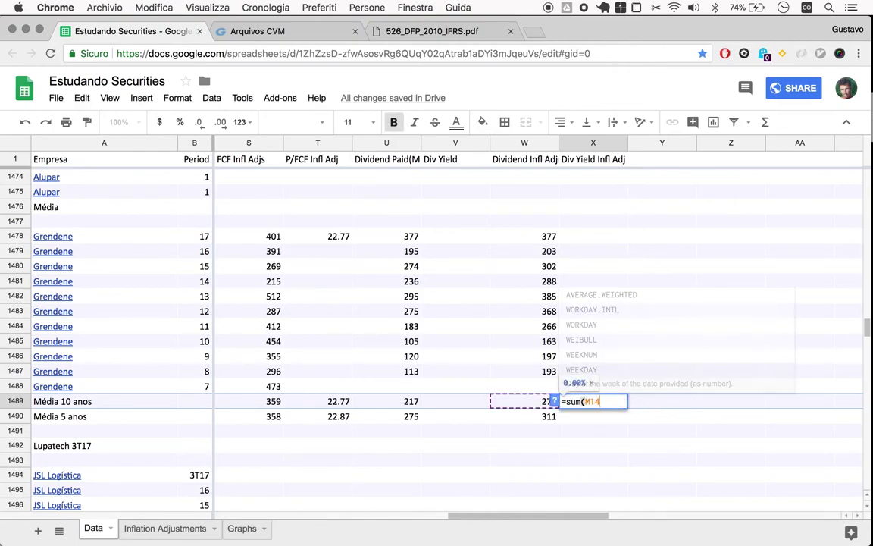
key("Left")
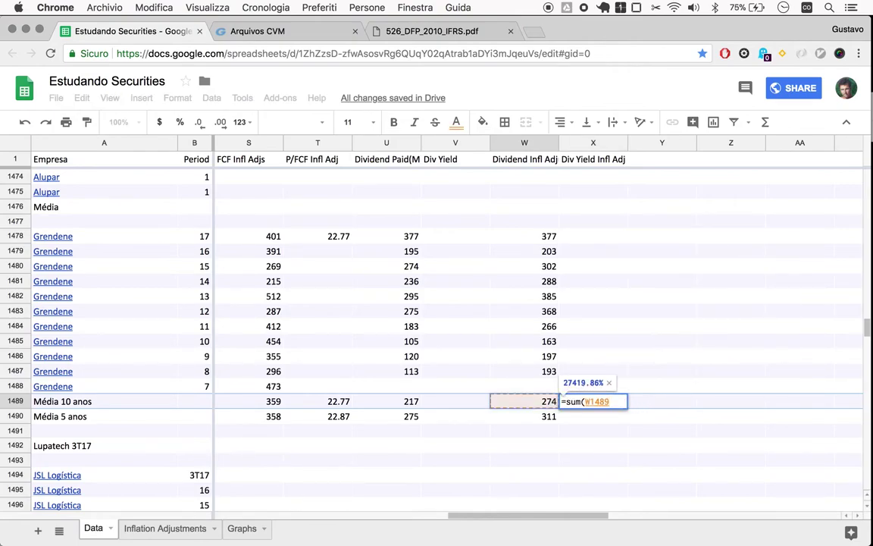
type("/")
key("Left")
key("Left")
key("Left")
key("Left")
key("Left")
key("Left")
key("Left")
key("Left")
key("Left")
key("Left")
key("Left")
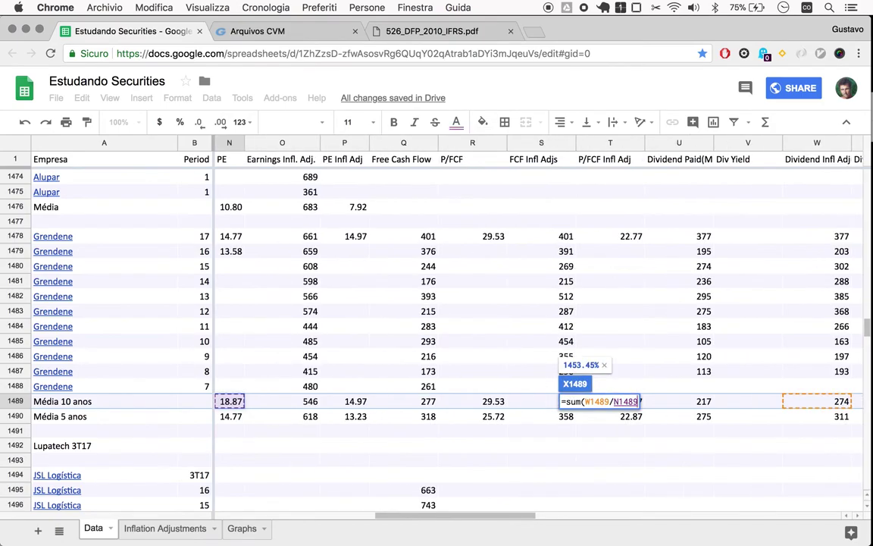
key("Return")
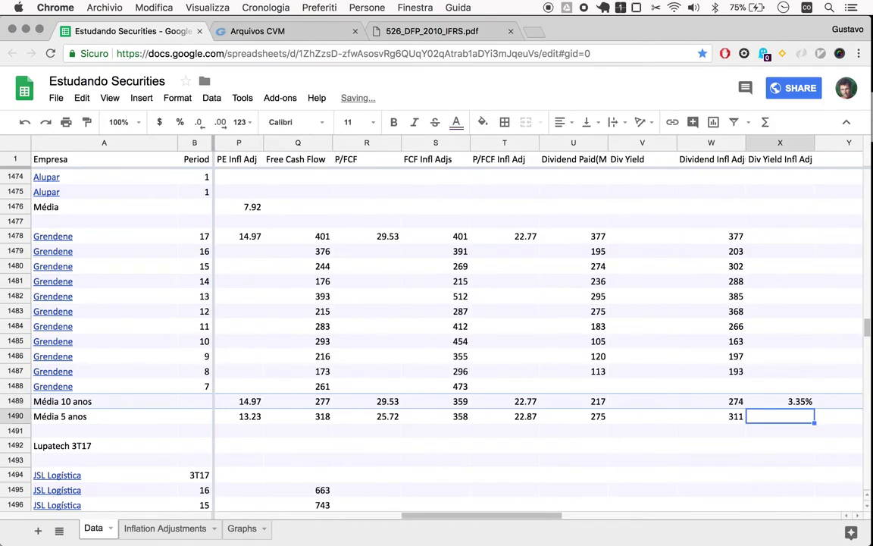
- Enter the 5-year yield as =sum(W1490/M1490), giving 3.80%
scroll(780, 384, "right", 1)
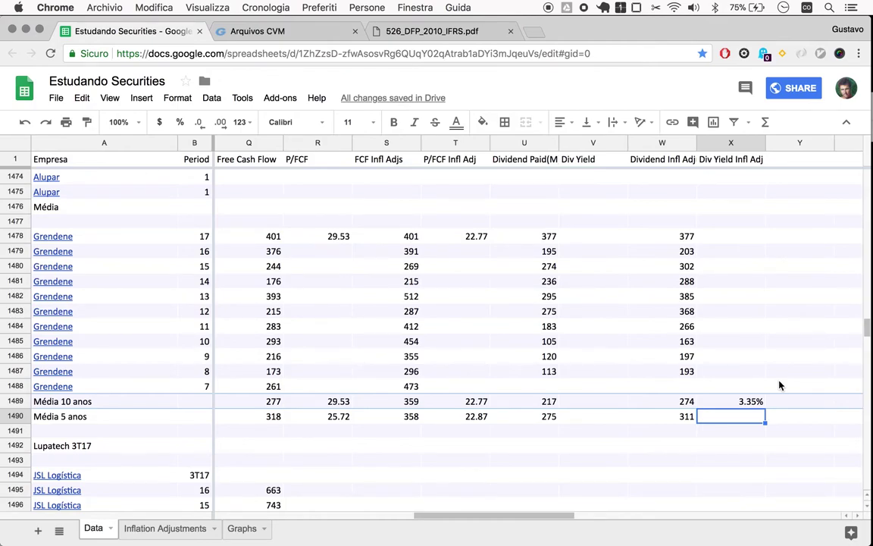
scroll(780, 385, "right", 1)
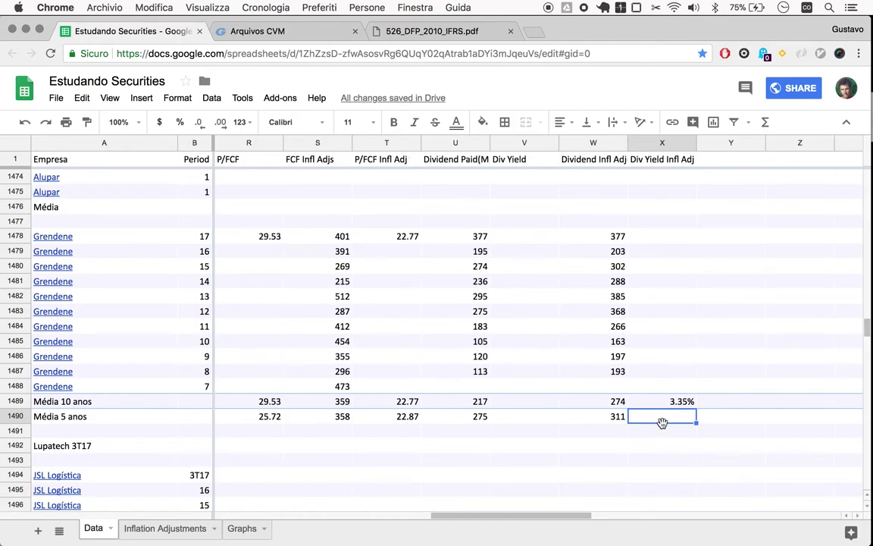
type("=sum(")
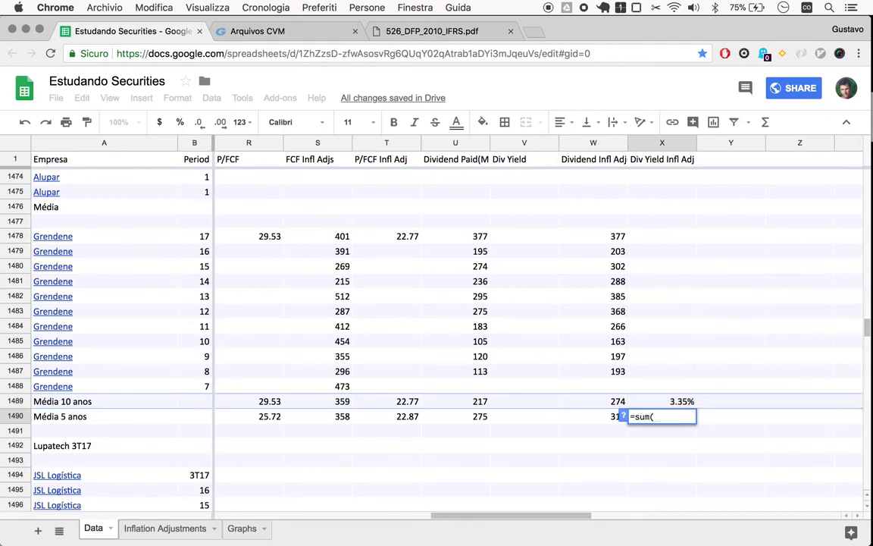
key("Left")
type("/")
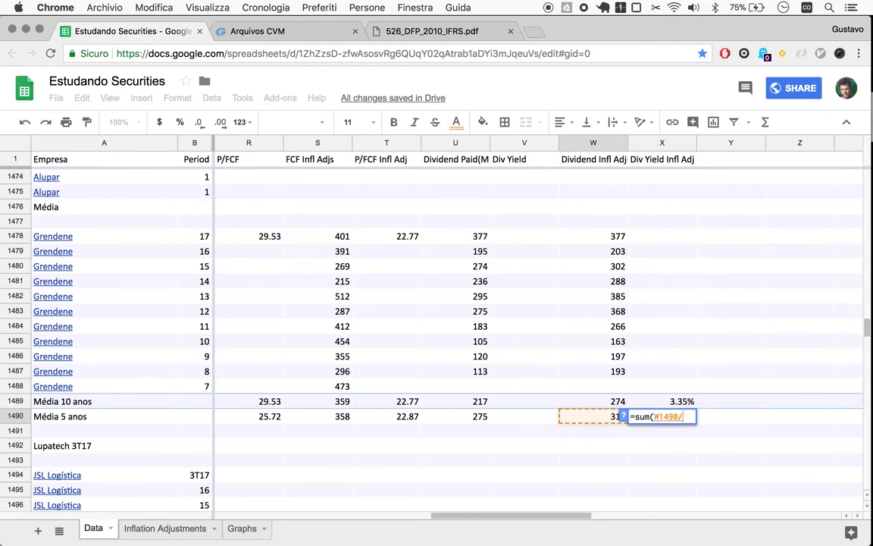
key("Left")
key("Left")
key("Left")
key("Left")
key("Left")
key("Left")
key("Left")
key("Left")
key("Left")
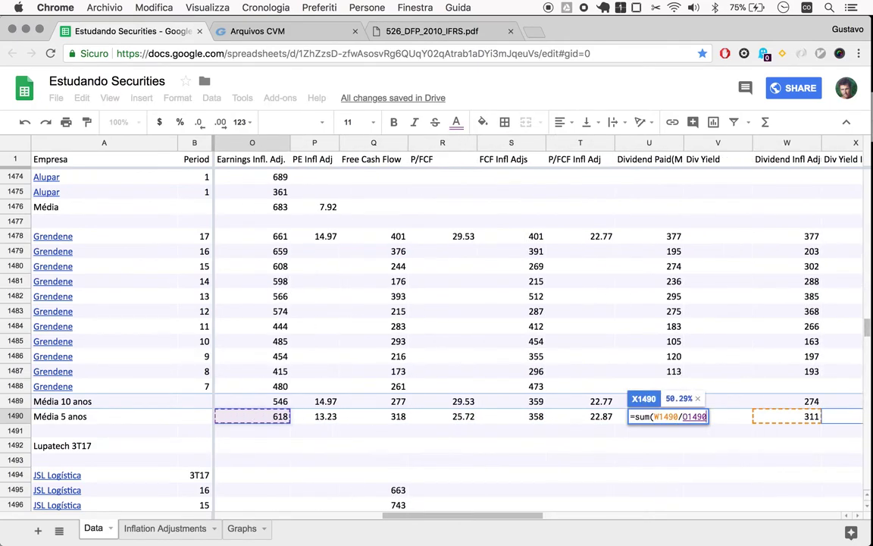
key("Left")
key("Left")
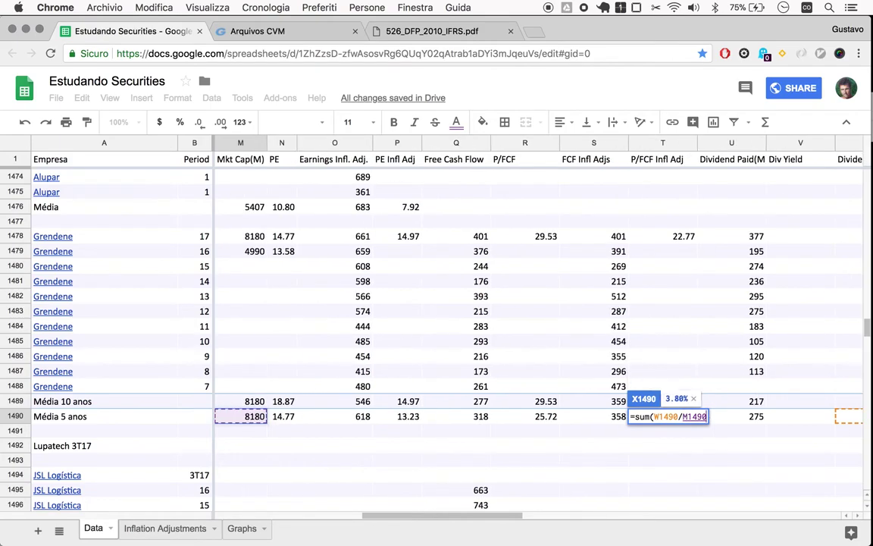
key("Return")
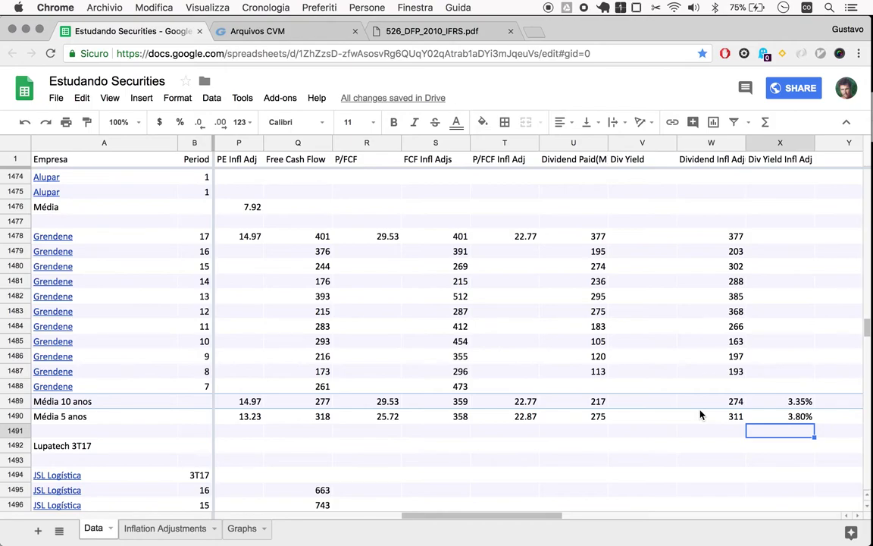
scroll(701, 415, "left", 10)
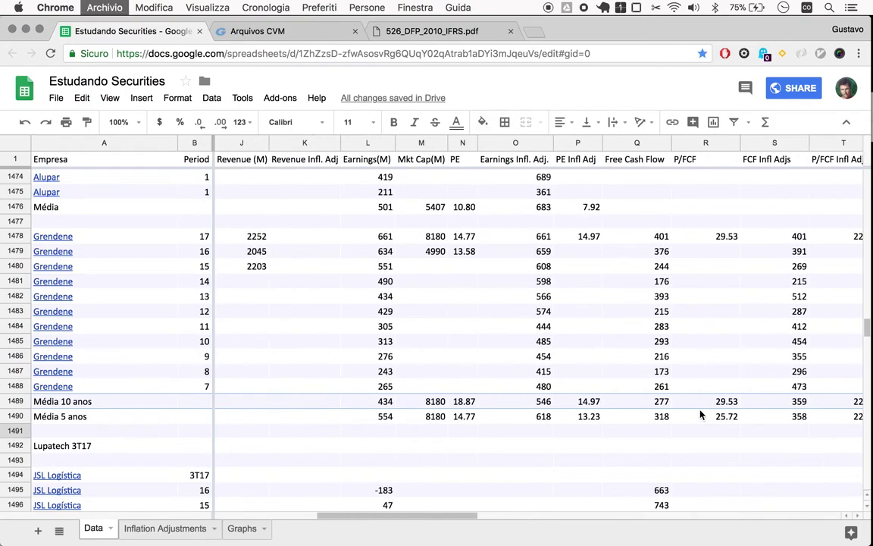
- Search 'grendene market cap' in a new tab and open Bloomberg's GRND3:BZ quote showing 8.213B
key("super+t")
type("grendene m")
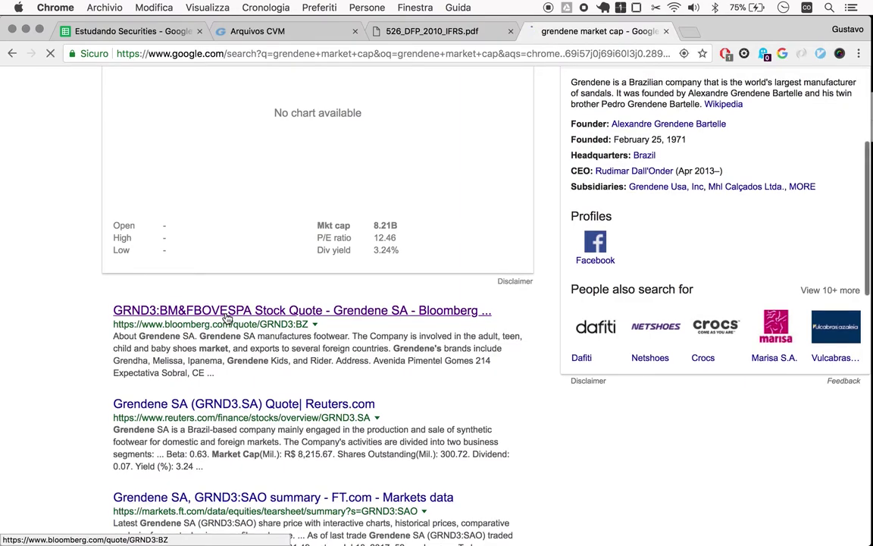
left_click(226, 317)
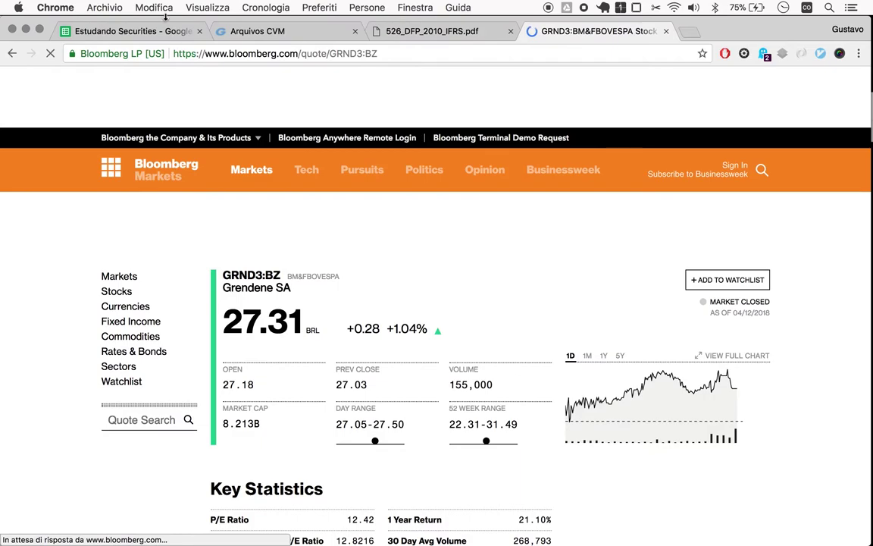
- Set both Grendene average market caps to 8213, updating yields to 3.34% and 3.79%
left_click(144, 31)
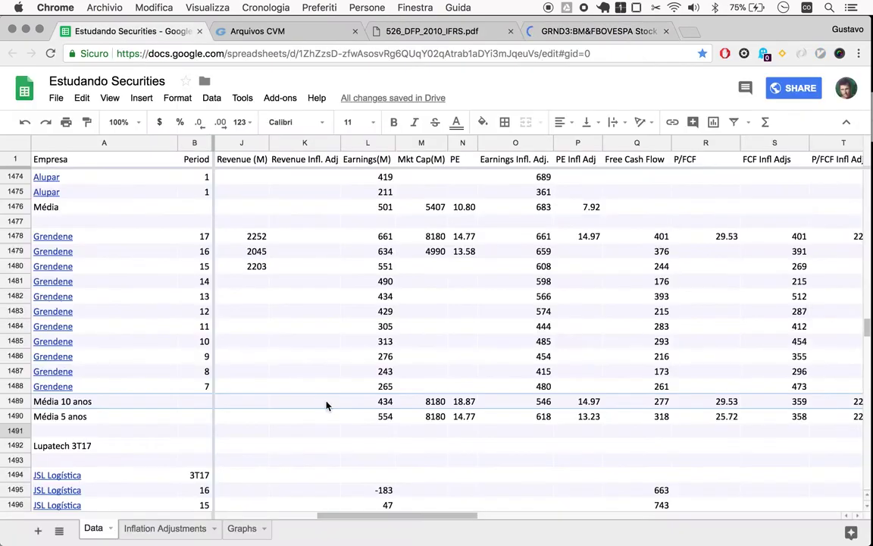
left_click(438, 405)
type("8213")
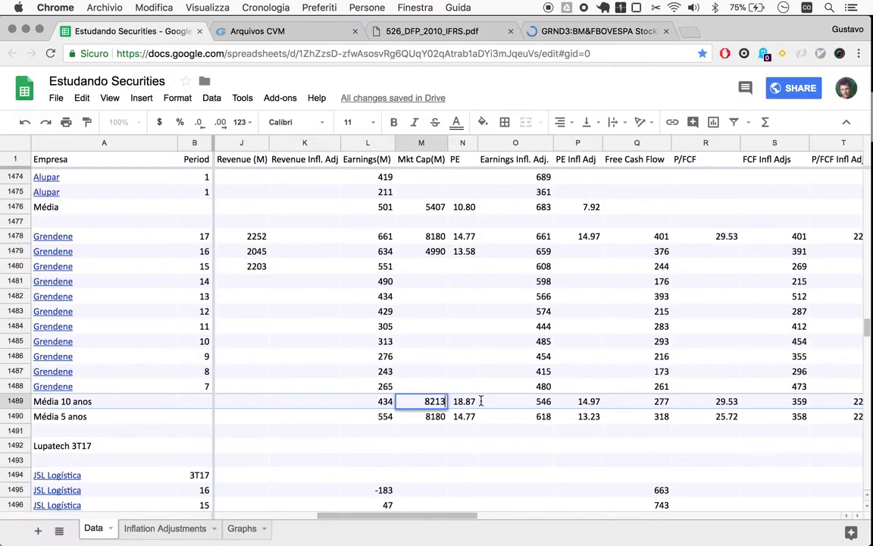
key("Return")
key("super+d")
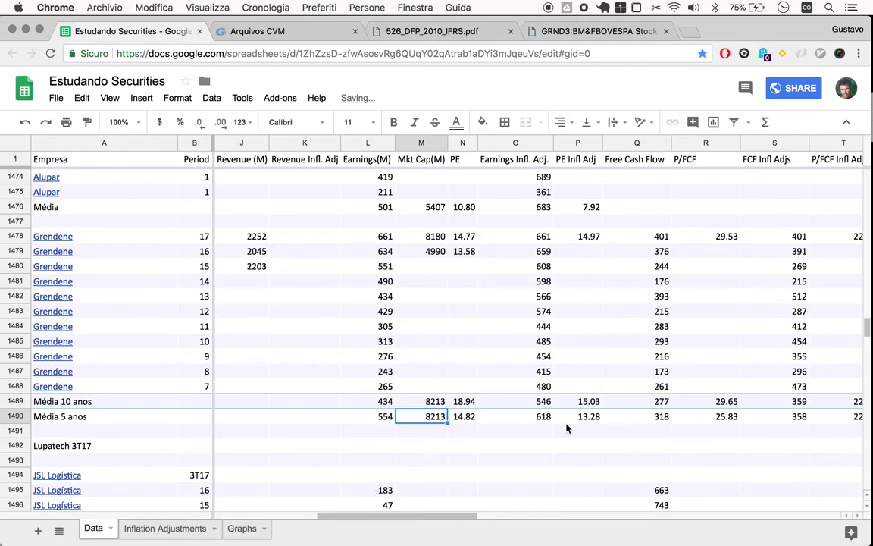
scroll(566, 429, "right", 1)
scroll(566, 429, "right", 5)
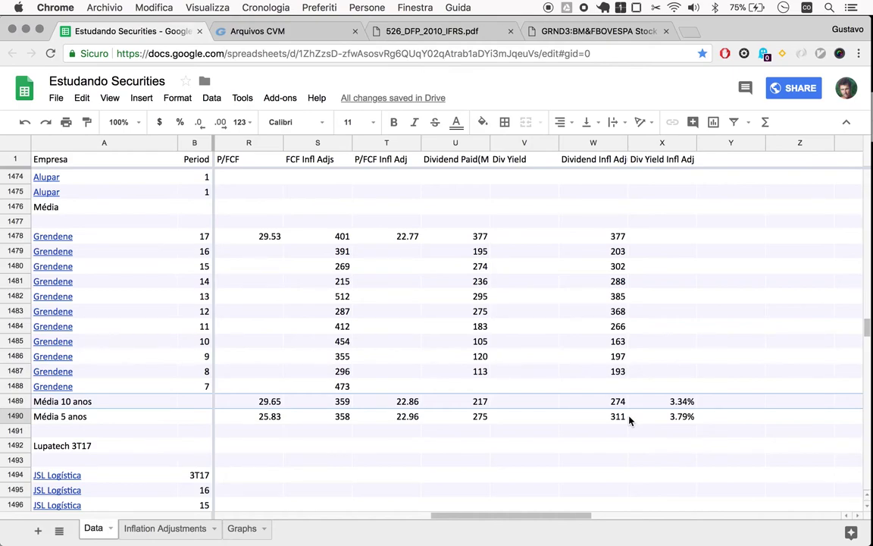
- Launch the Calculator app through Spotlight with 'ca'
key("super+space")
type("ca")
key("Return")
- Switch to nvALT and expand the Naive Investor note to fill the window
key("super+Tab")
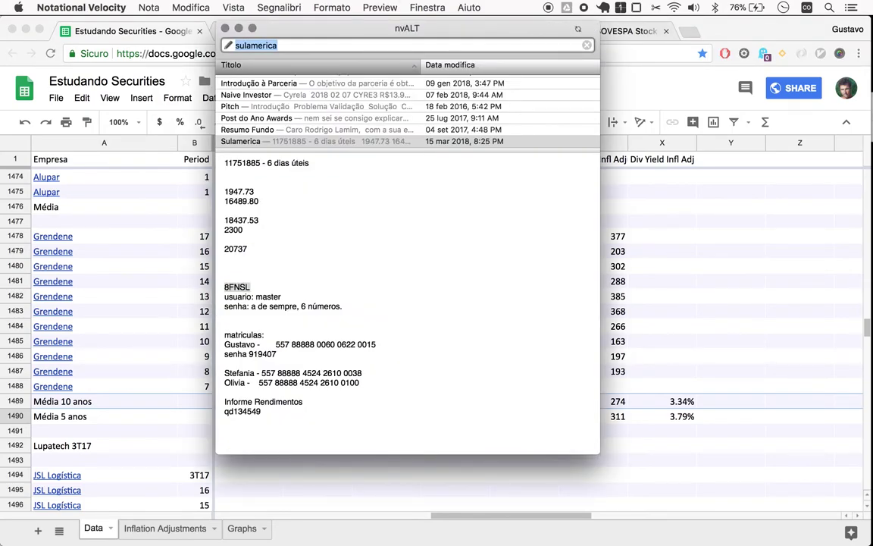
key("super+h")
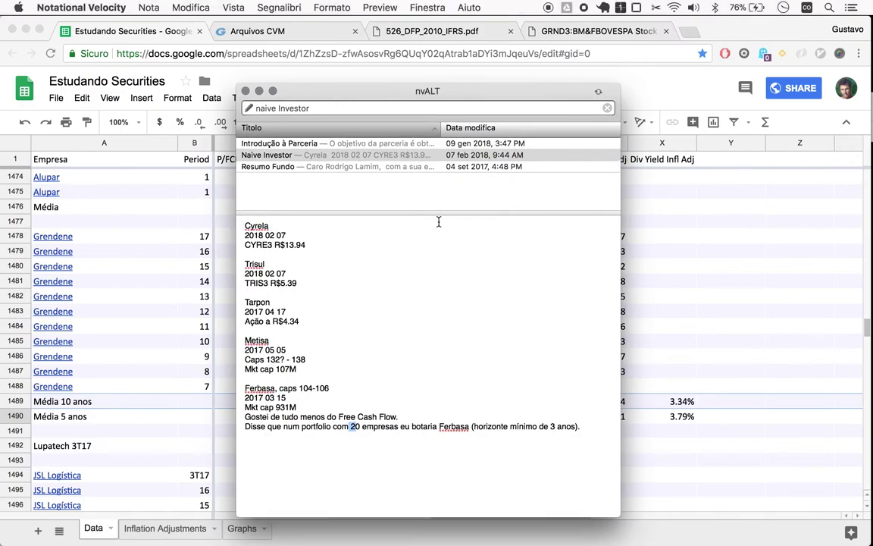
left_click_drag(437, 211, 429, 60)
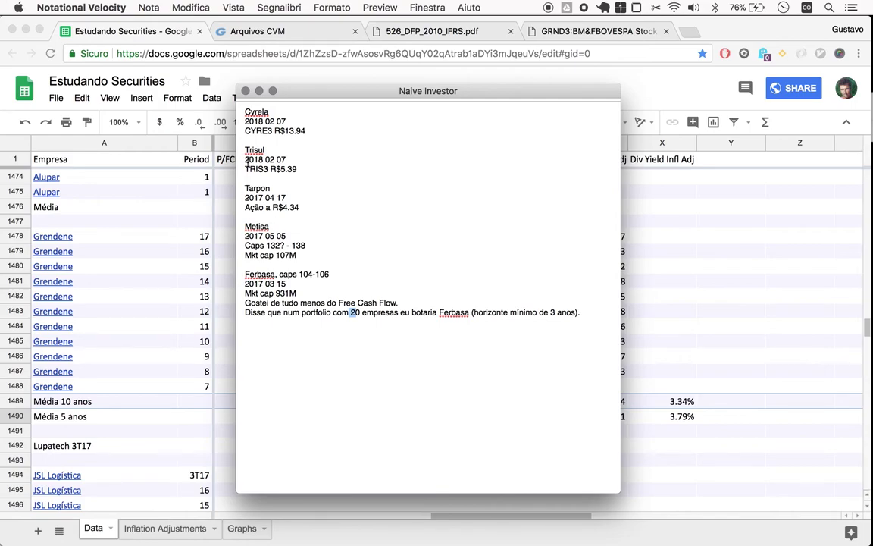
left_click_drag(244, 312, 432, 312)
- Add a Grendene heading atop the note with 'In a portfolio of 20 companies, I'd have it'
key("super+Up")
key("Return")
key("Return")
key("Up")
key("Up")
type("Grendene")
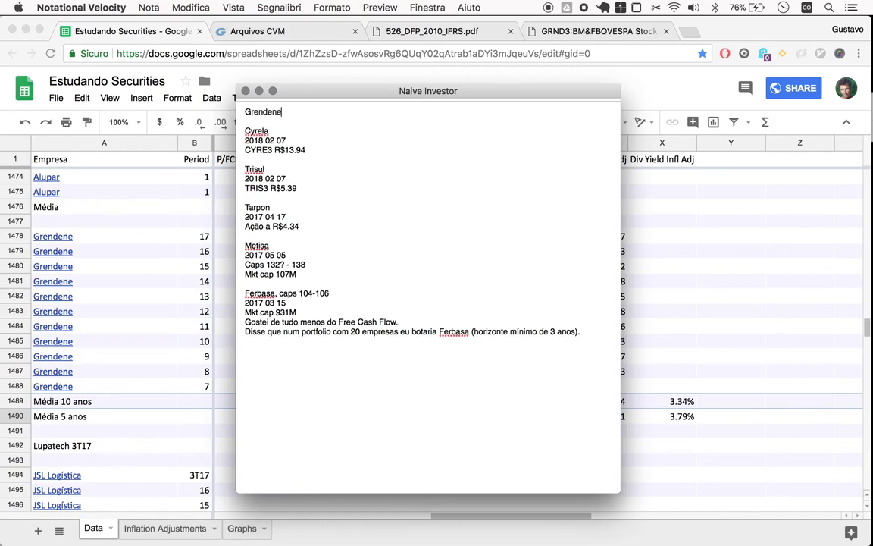
key("Return")
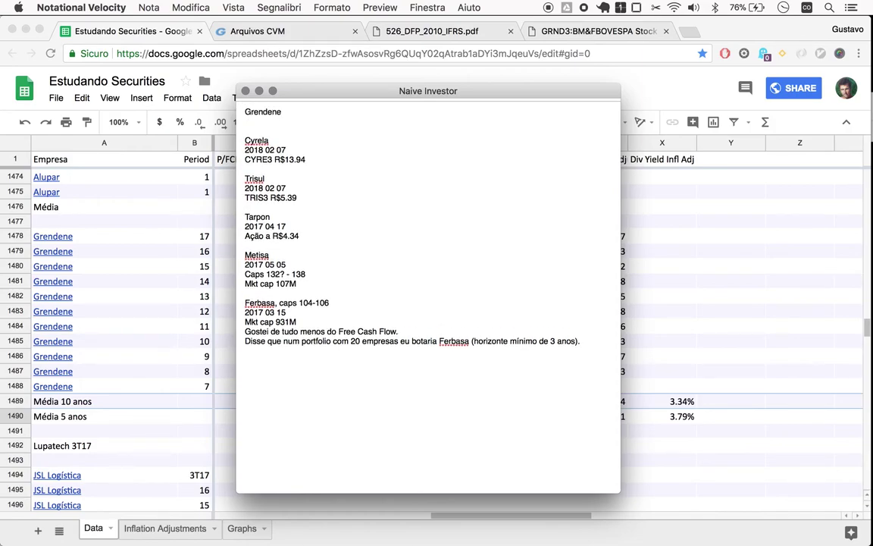
type("In a portfolio of 20 companies, ")
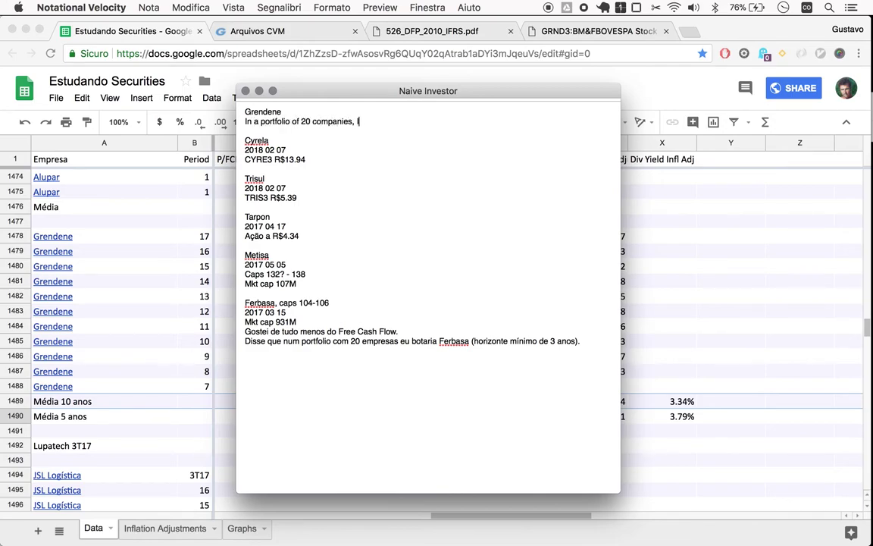
type("I'd have it")
- Insert the date 2018 04 13 under the Grendene heading, without the time
key("Up")
key("Return")
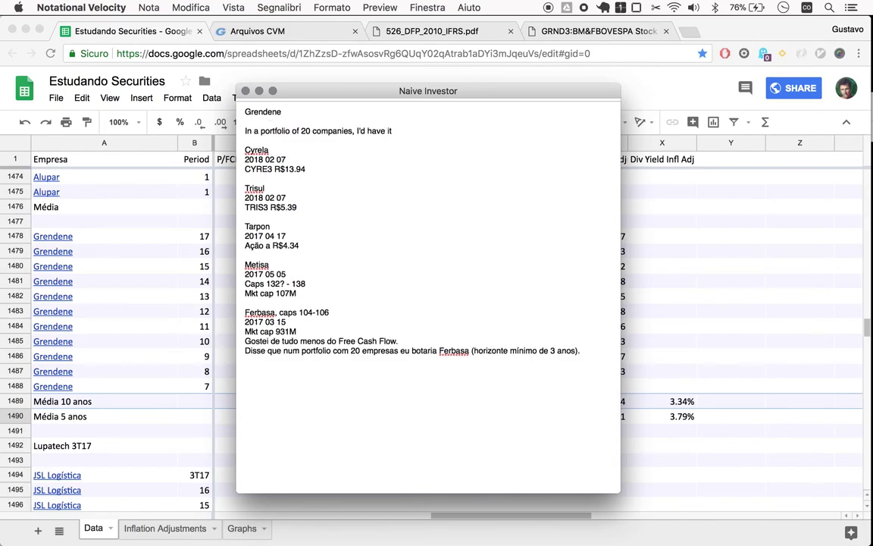
key("super+v")
key("shift+Left")
key("shift+Left")
key("shift+Left")
key("shift+Left")
key("shift+Left")
key("shift+Left")
key("BackSpace")
key("Return")
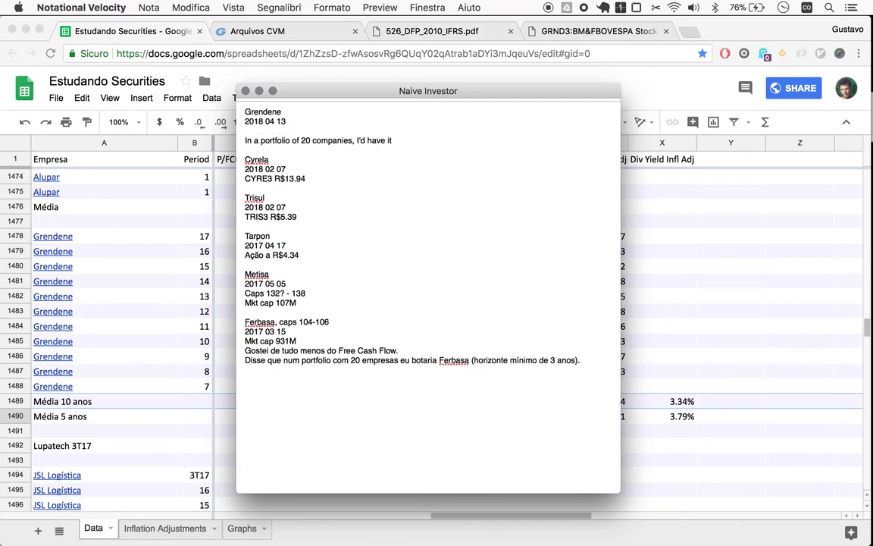
- Copy the 8213 market cap from the spreadsheet and add a 'Market cap 8213M' line
left_click(124, 277)
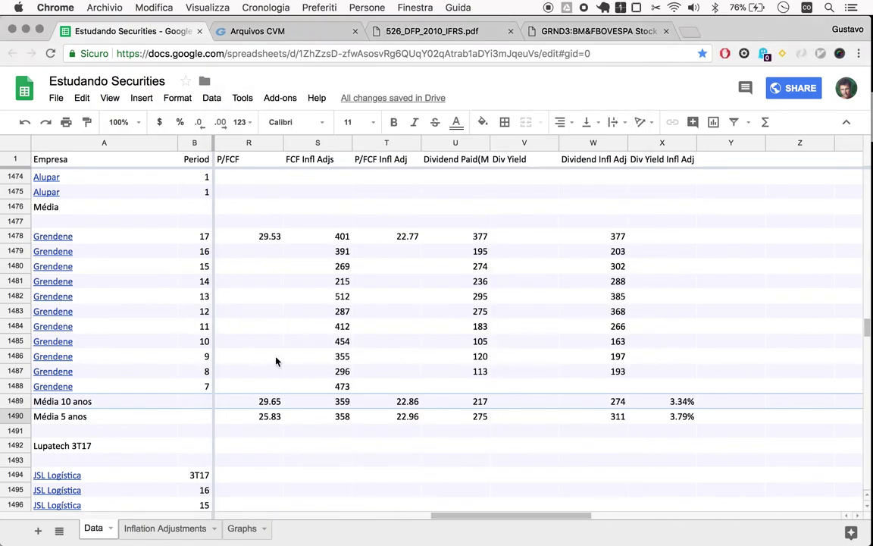
scroll(276, 361, "left", 5)
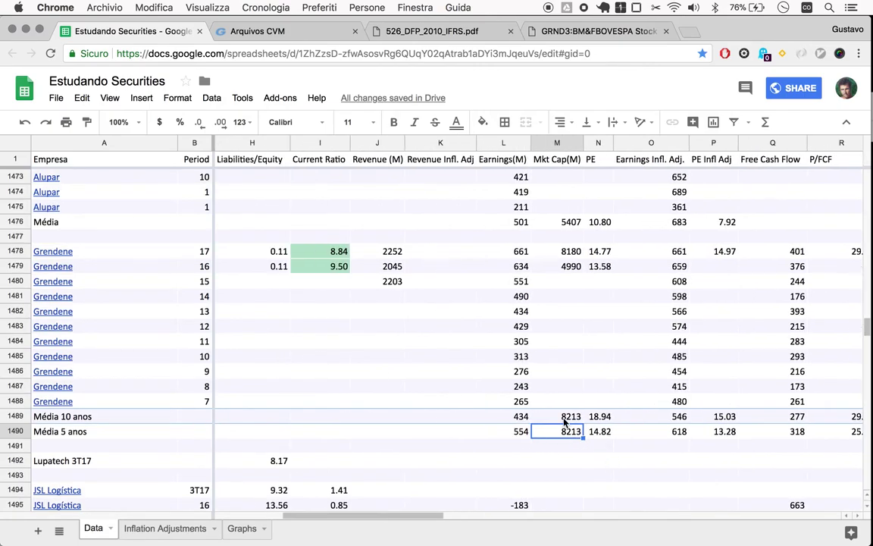
left_click(564, 416)
key("super+Tab")
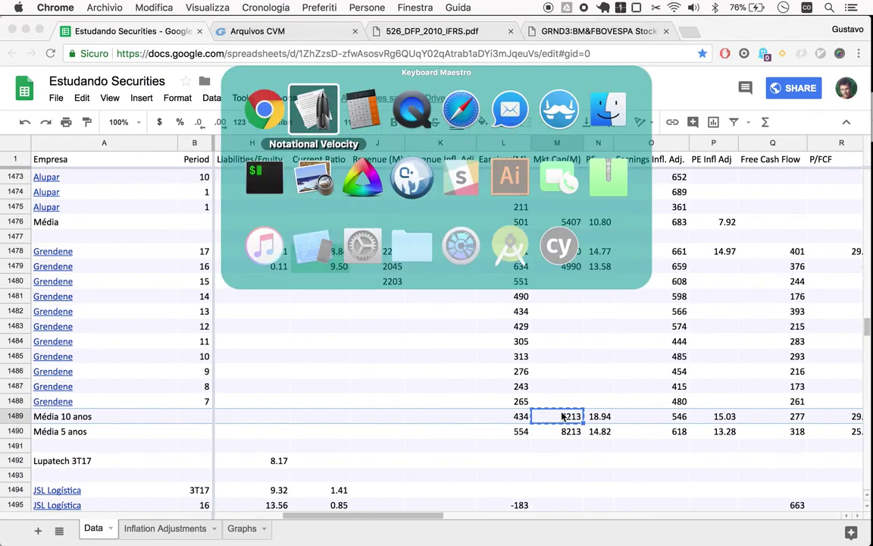
type("Market cap")
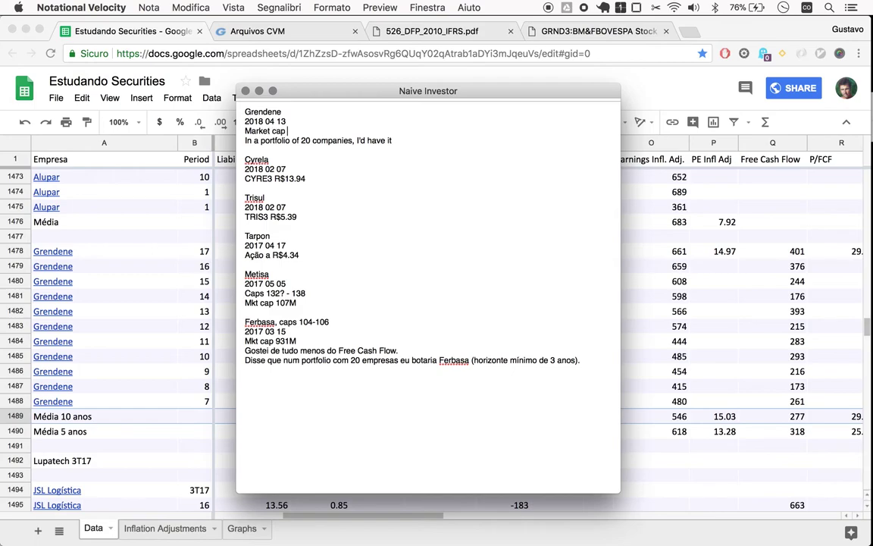
type("8213")
type("M")
key("Return")
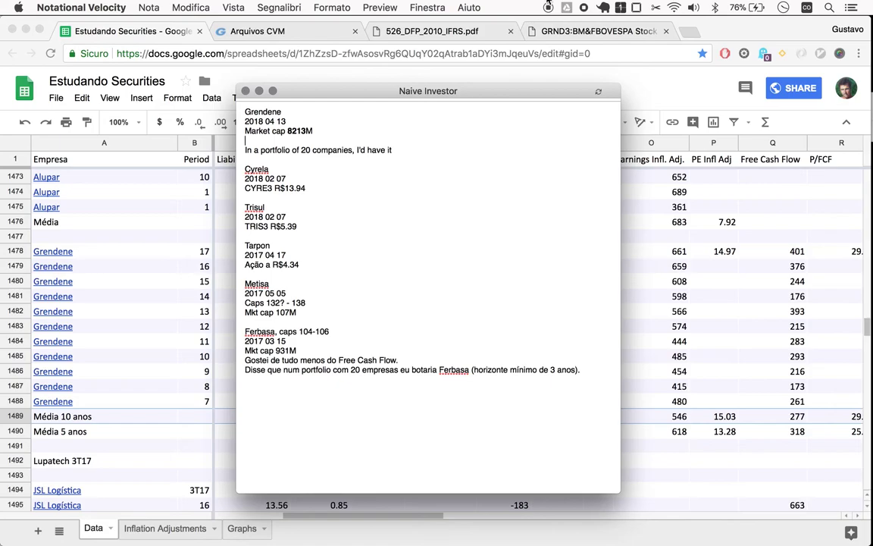
- Copy GRND3 from Bloomberg and add a 'GRND3 R$27.31' line to the Grendene entry
left_click(550, 31)
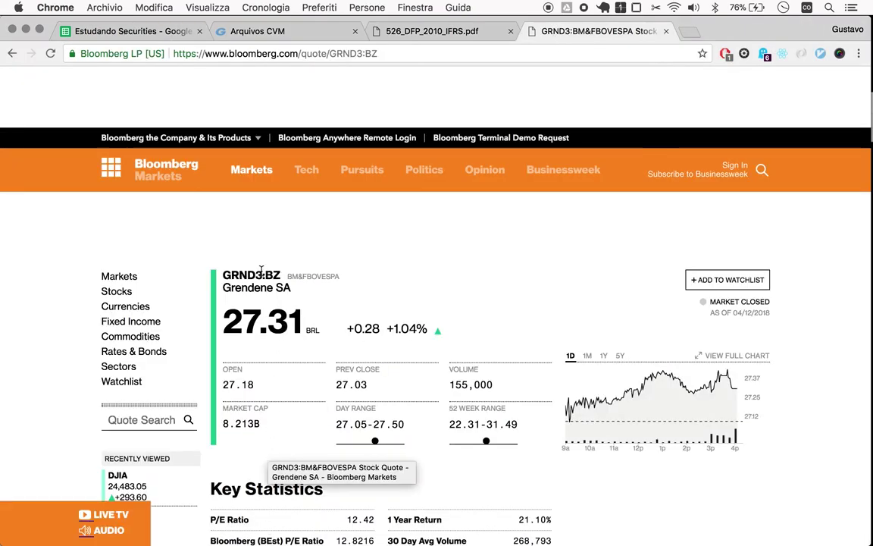
left_click_drag(262, 275, 221, 276)
key("super+c")
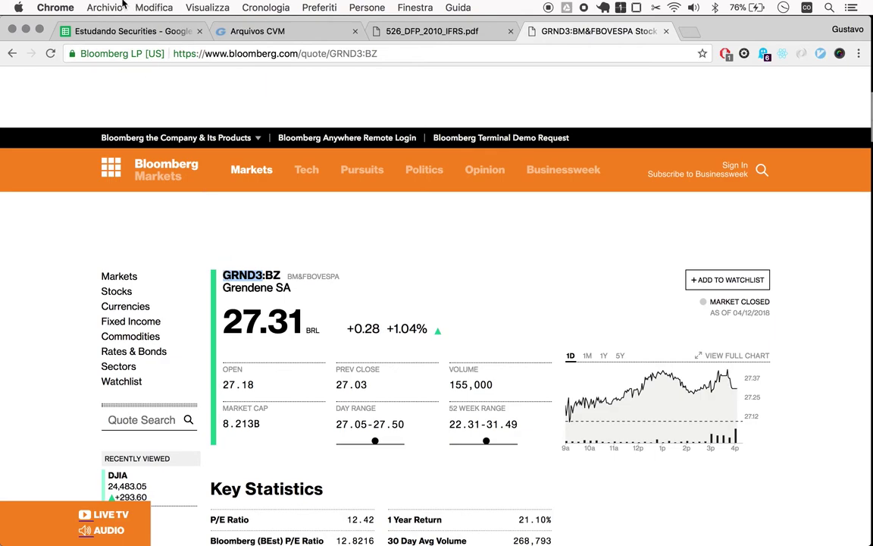
left_click(120, 32)
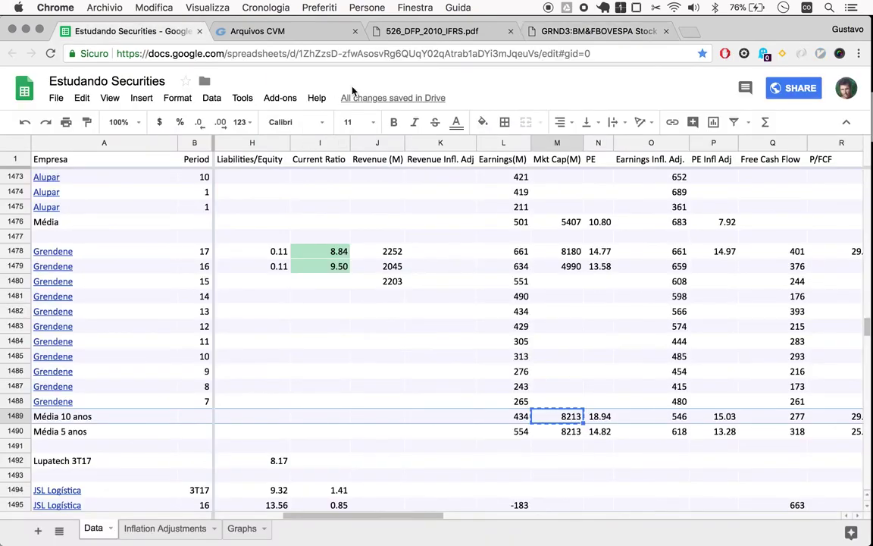
key("super+Tab")
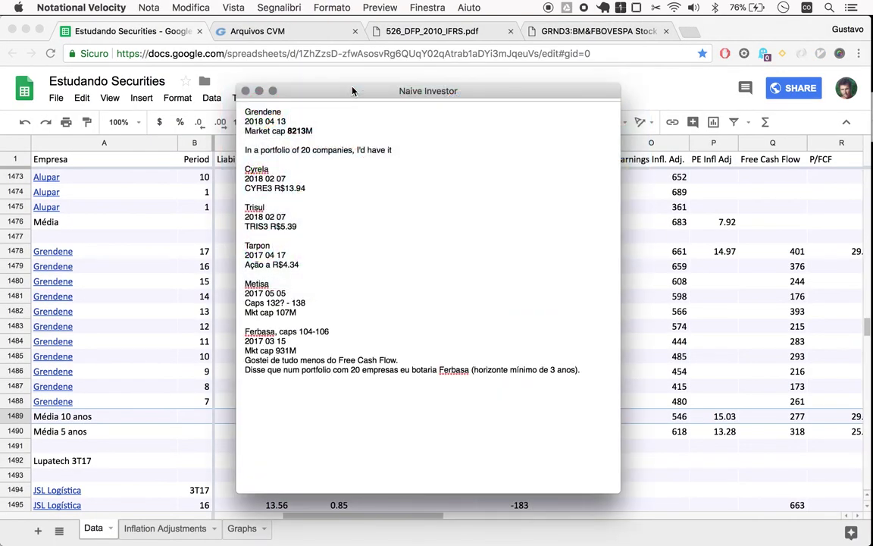
key("super+v")
type("R$27.31")
key("Return")
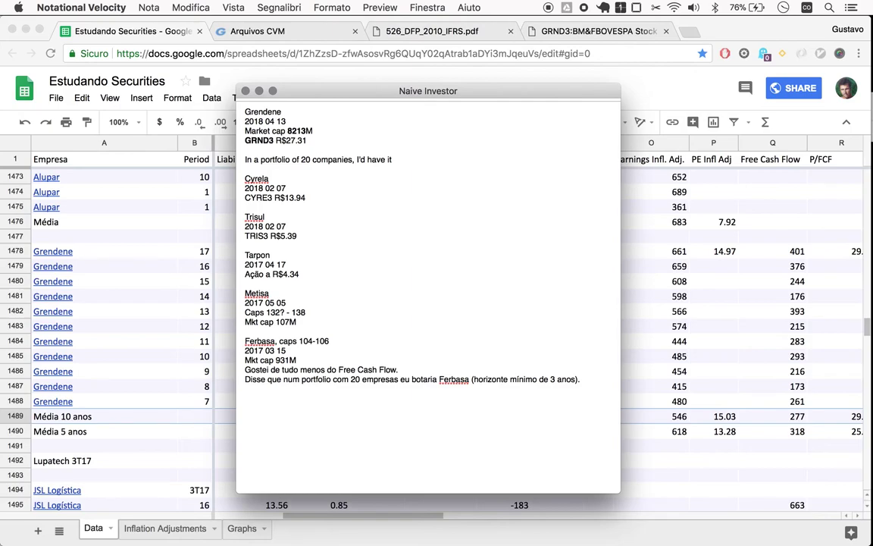
- Remove the extra blank line and return to the spreadsheet
key("BackSpace")
key("Down")
key("Down")
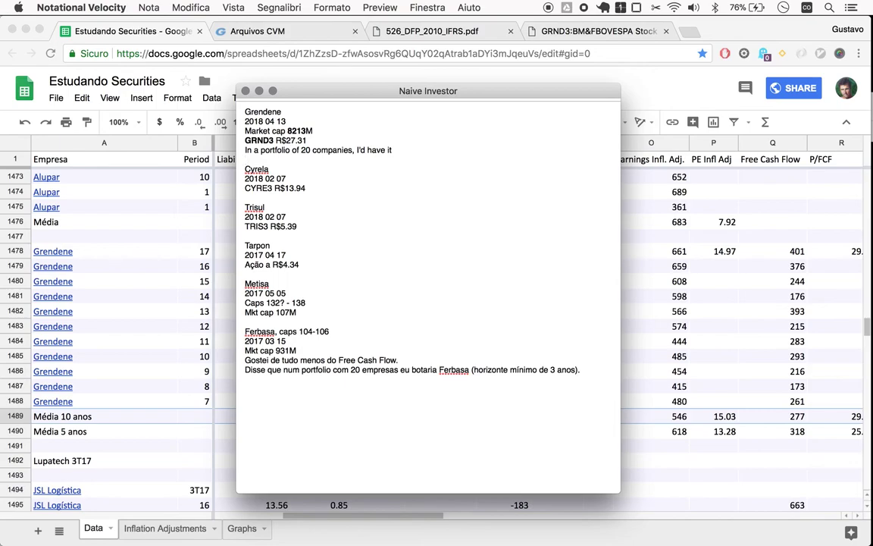
left_click(721, 359)
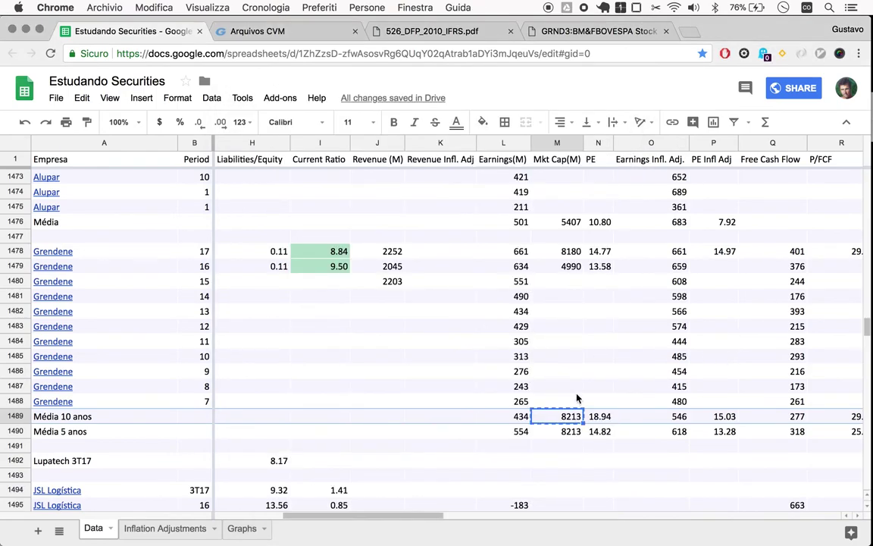
scroll(526, 396, "right", 3)
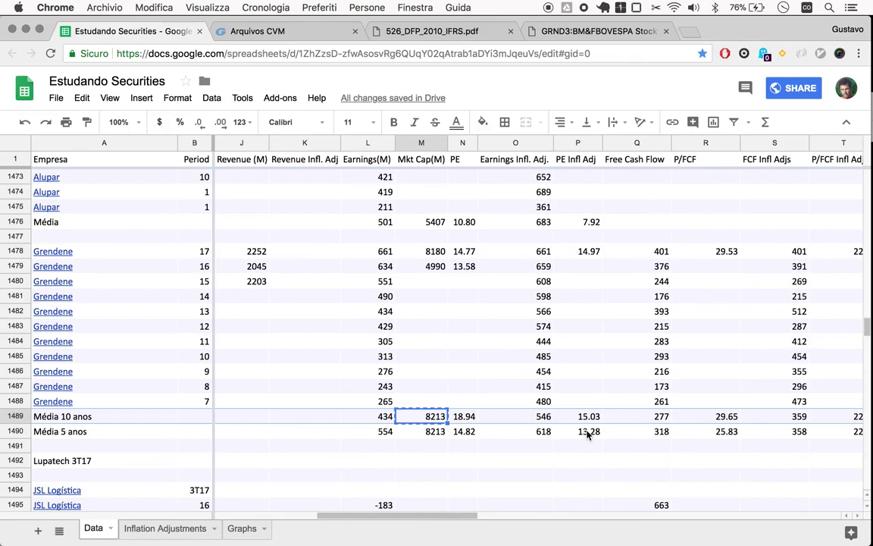
scroll(588, 434, "right", 5)
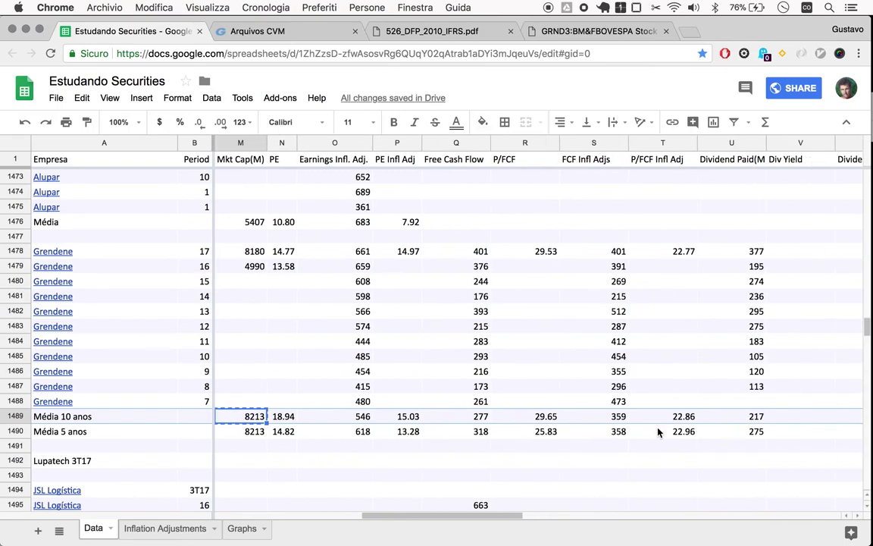
scroll(684, 419, "right", 4)
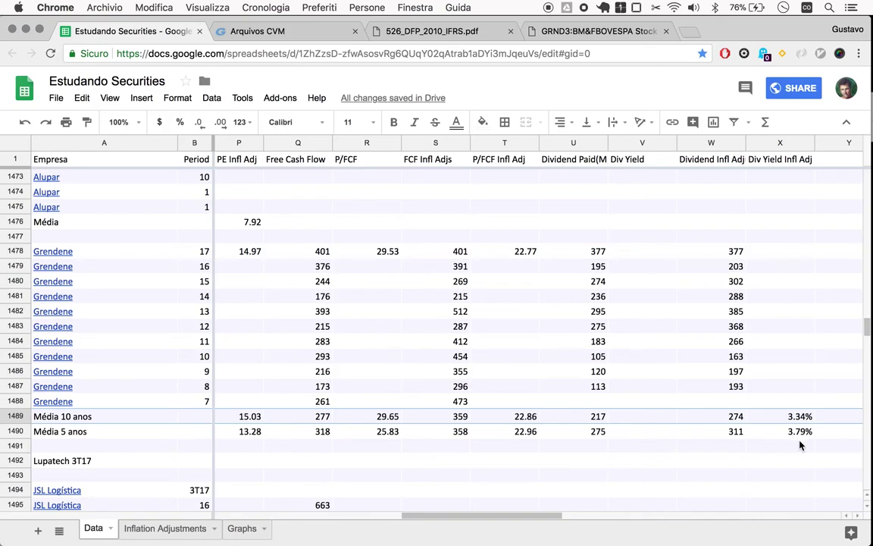
scroll(376, 361, "left", 15)
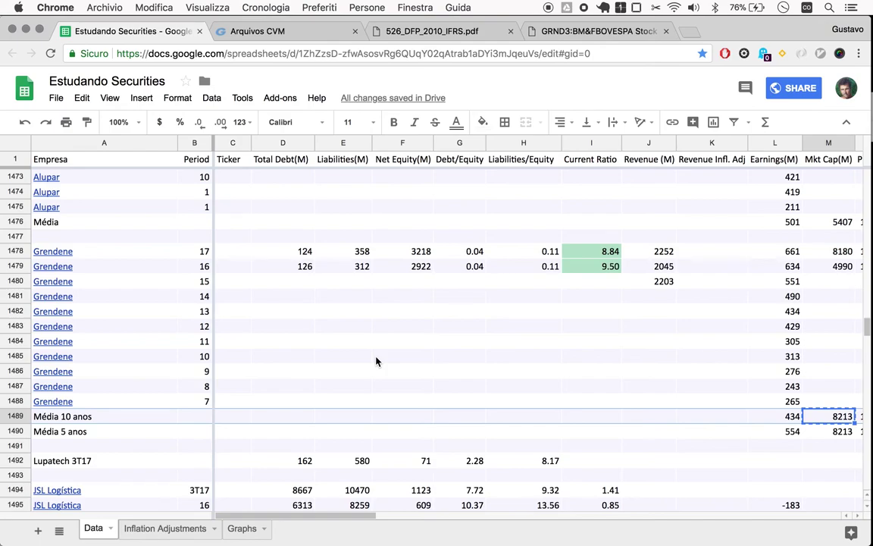
key("super+Tab")
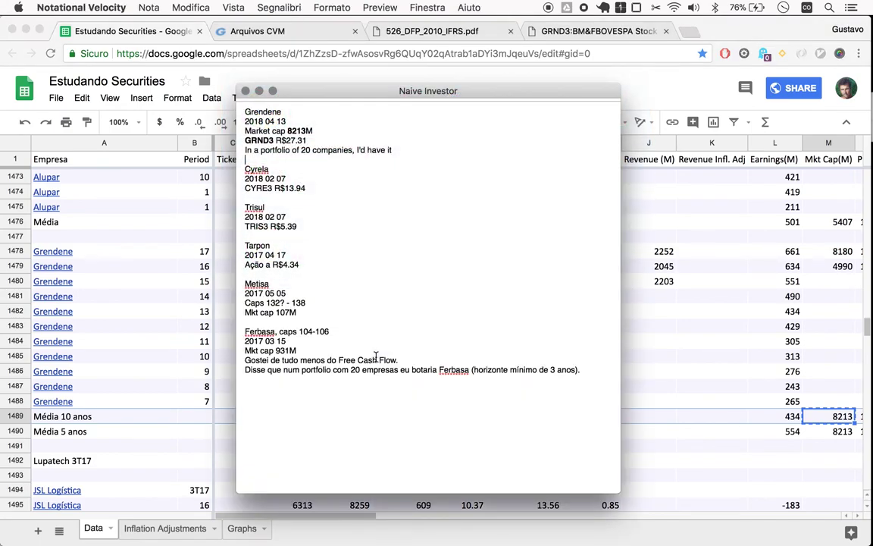